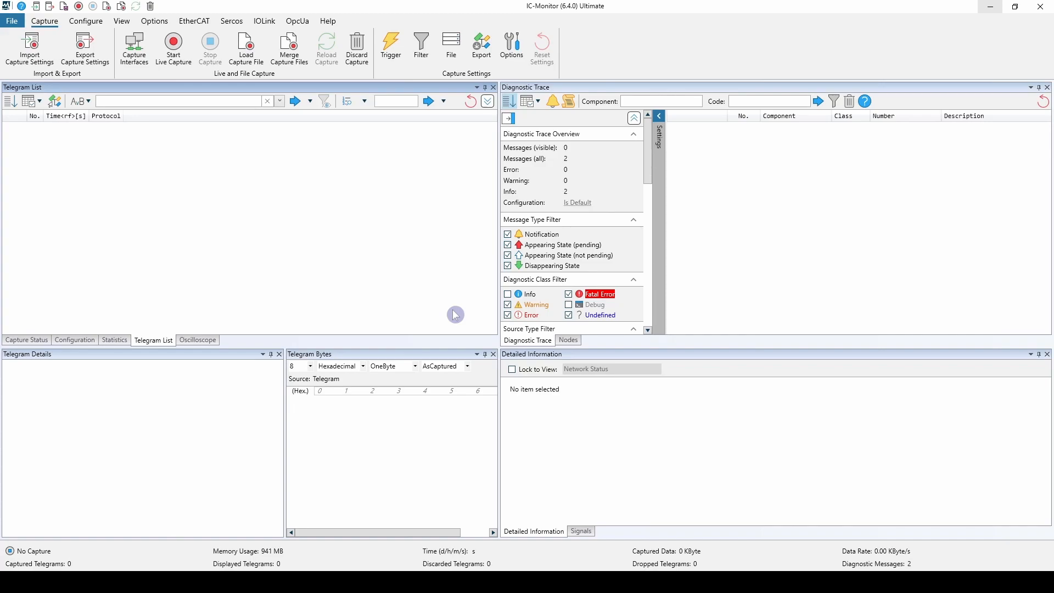
- Add a General - Node Data export handler in the capture export settings
click(487, 60)
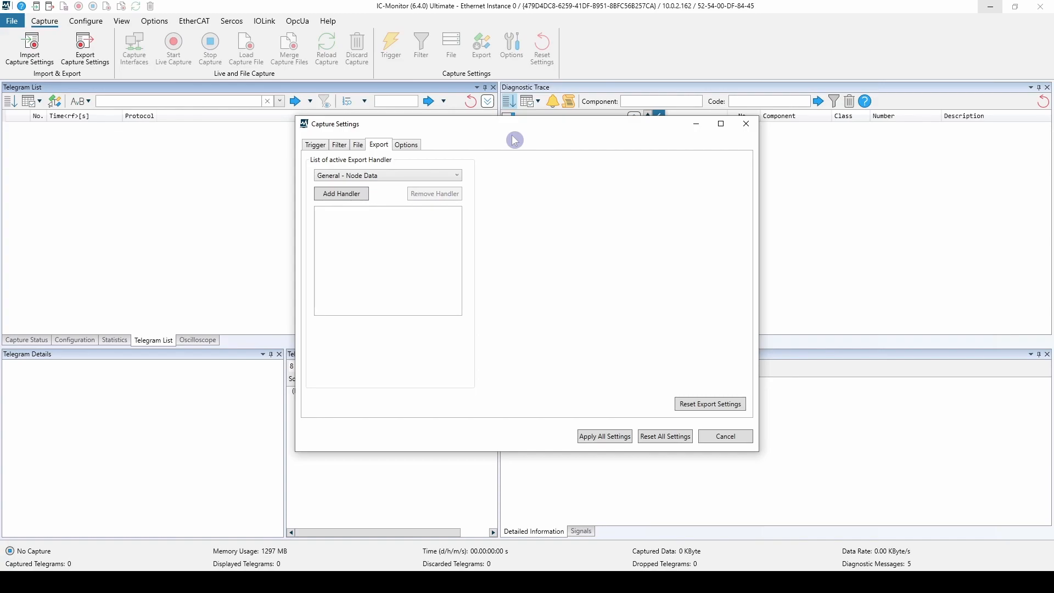
click(392, 177)
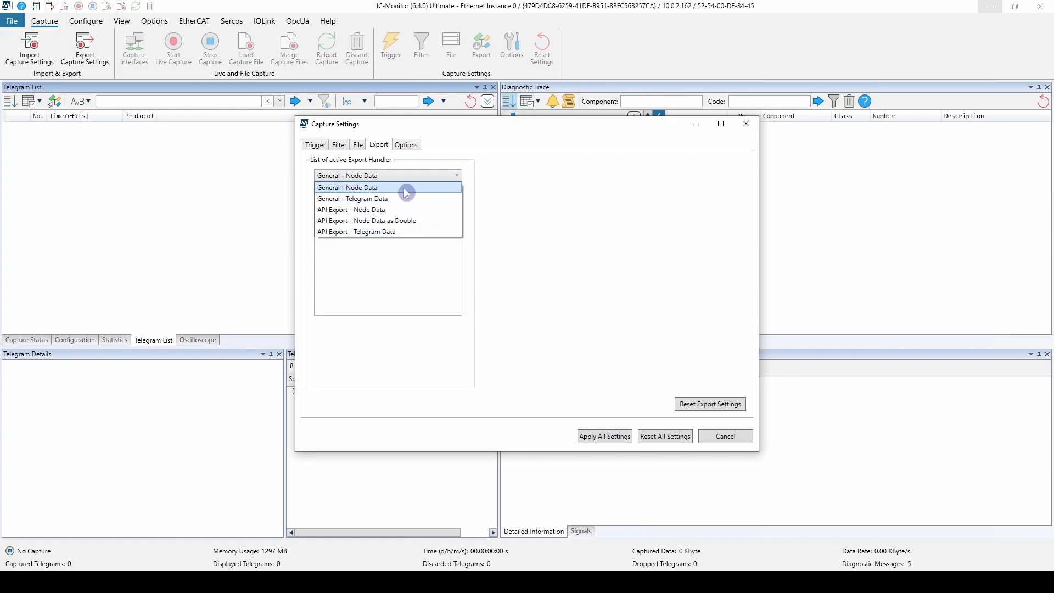
click(407, 189)
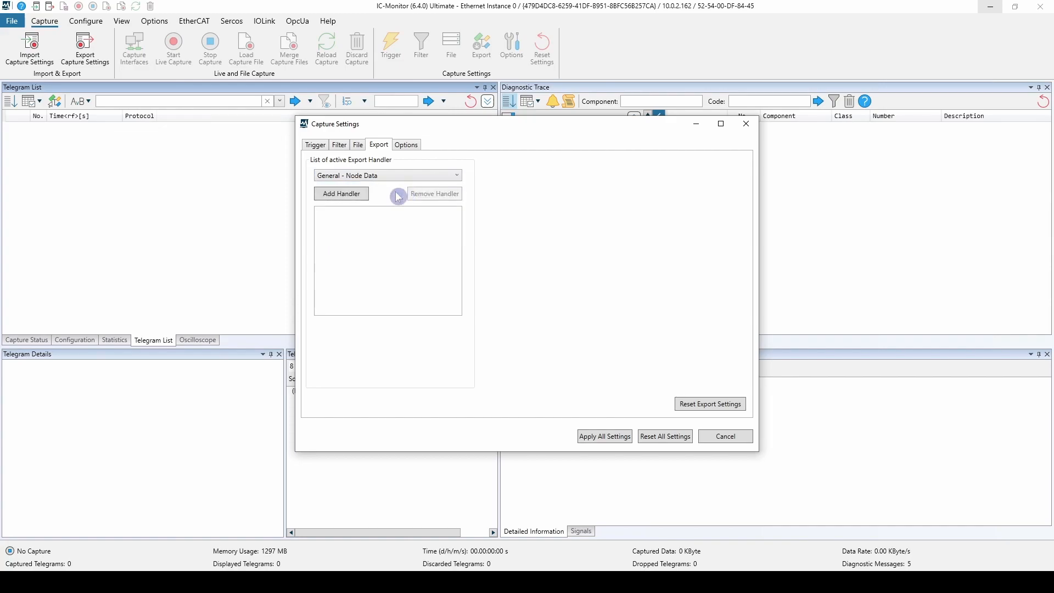
click(363, 197)
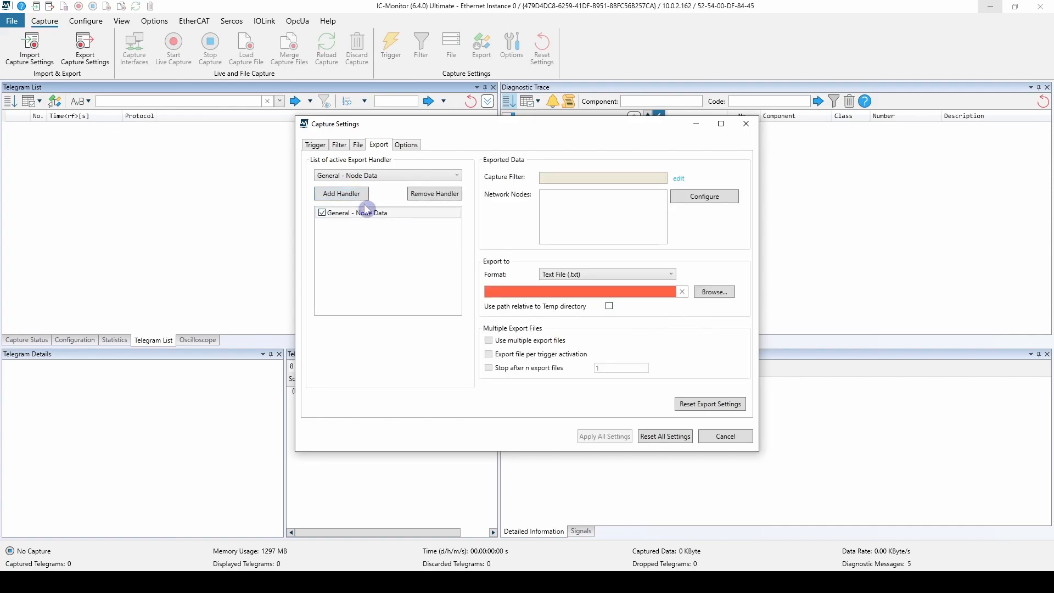
- Set the export target to test_file in C:\Temp\capture_export, using the Comma-separated values (;) (.csv) format
click(714, 292)
text(tes)
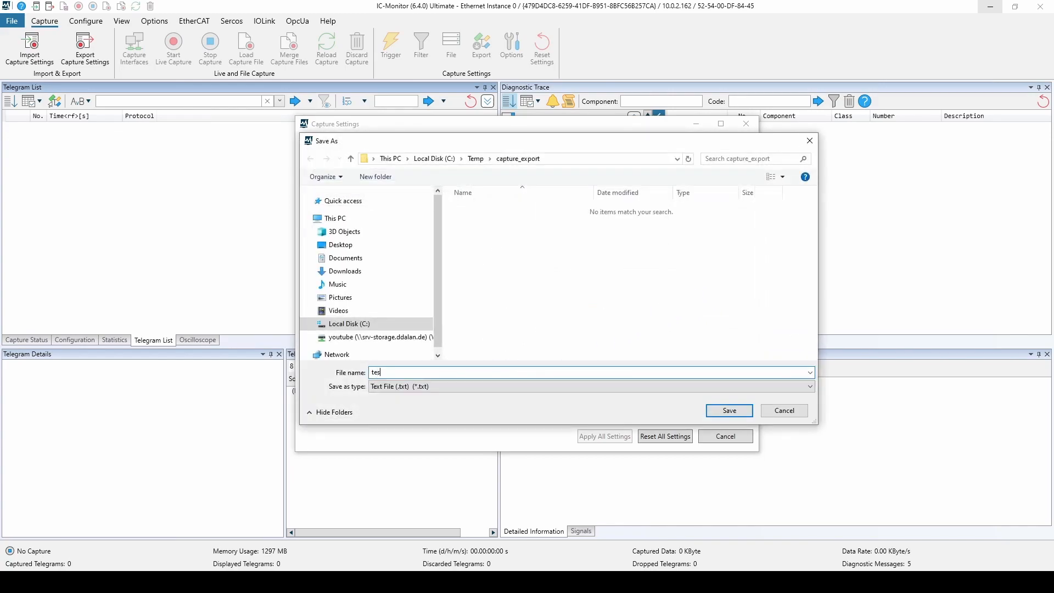
text(t_file)
click(730, 411)
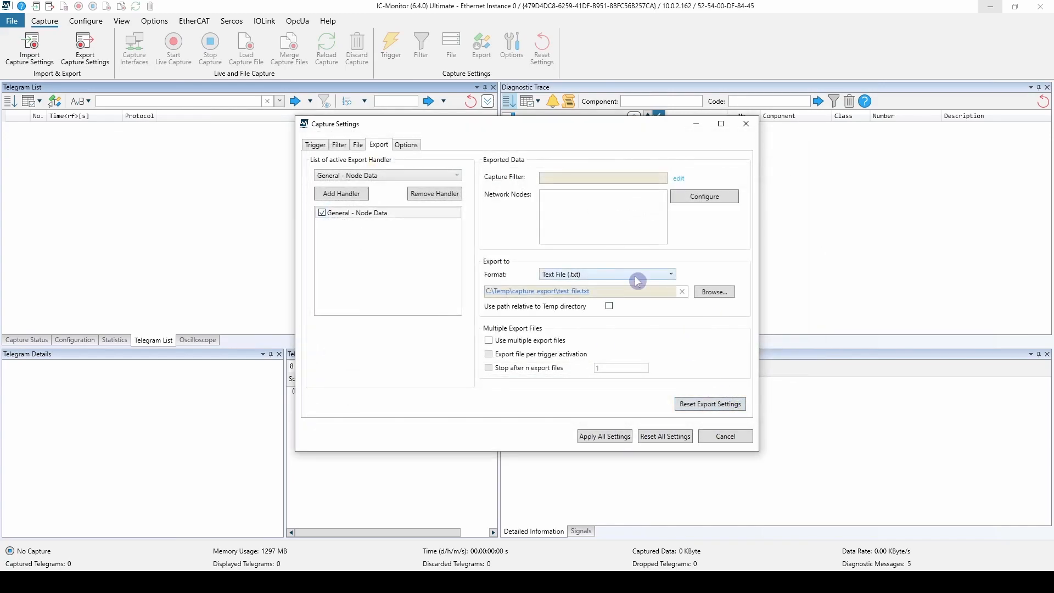
click(632, 275)
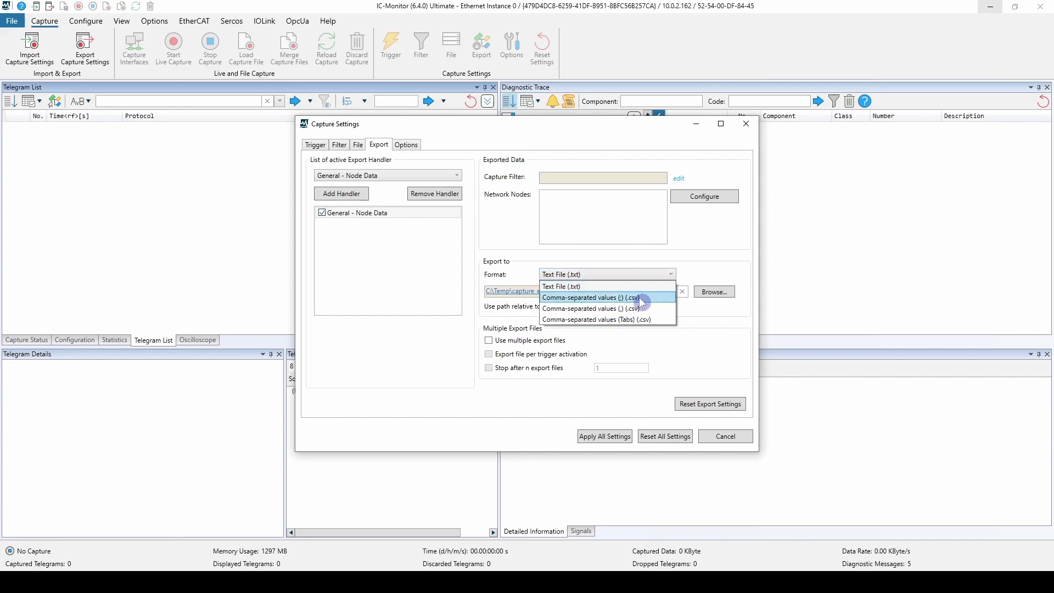
click(636, 298)
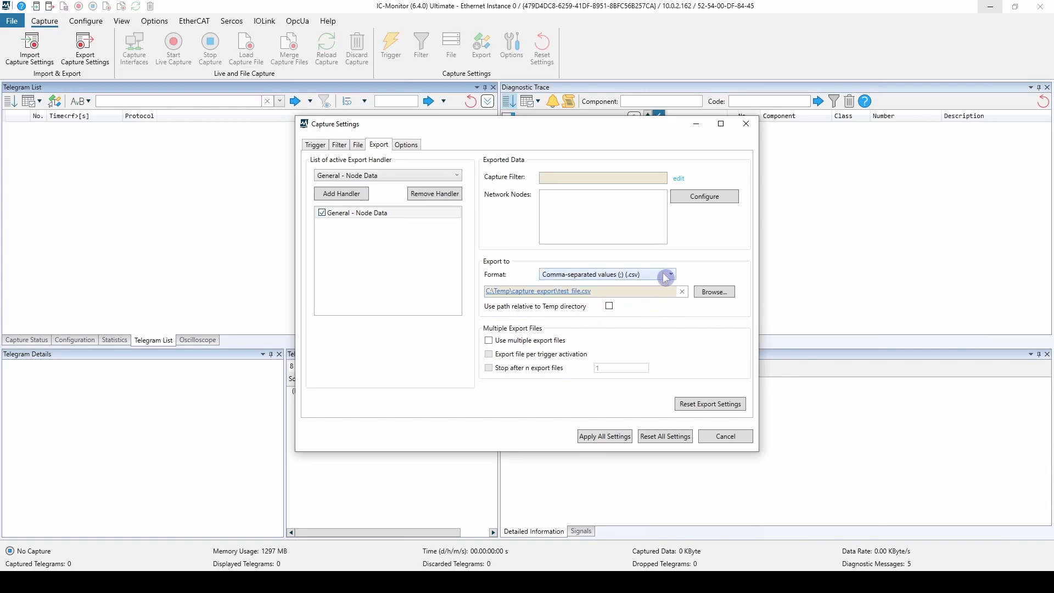
- Configure the exported network nodes by adding ICMP Type and ICMP Code from the Internet Control Message Protocol
click(691, 200)
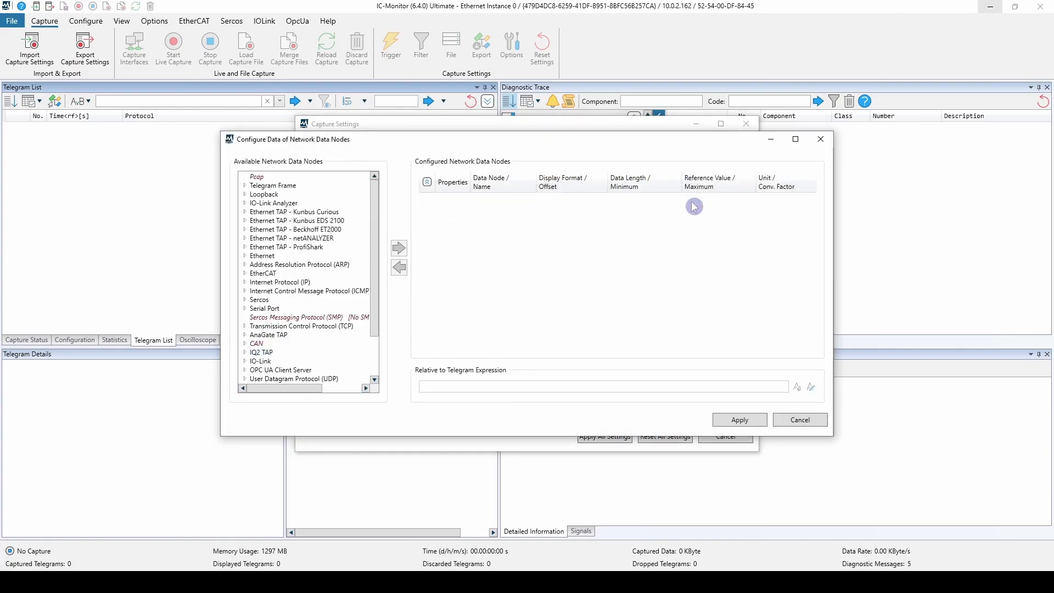
click(245, 291)
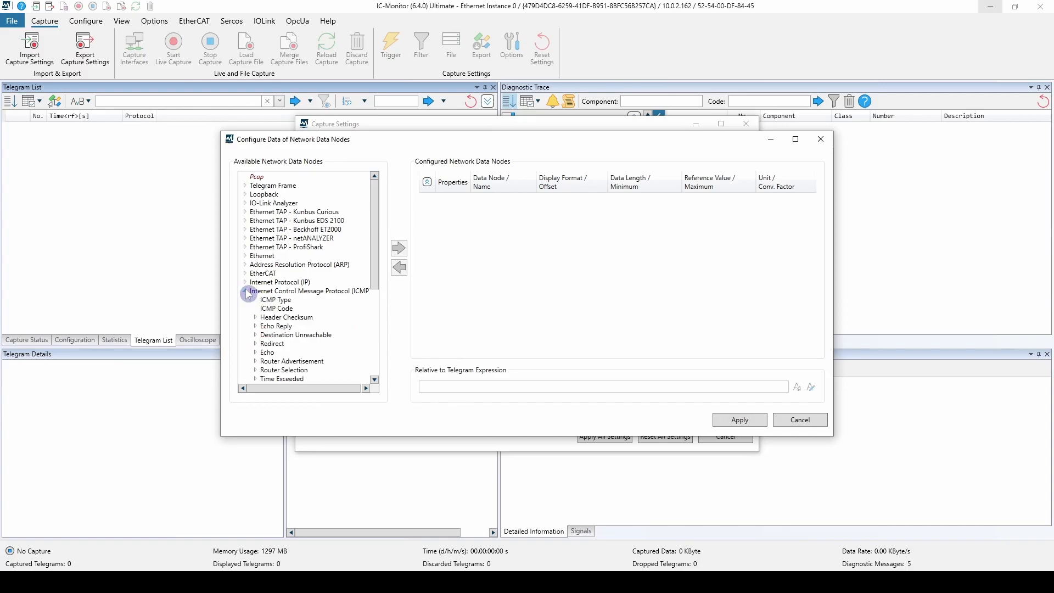
double_click(283, 299)
double_click(283, 309)
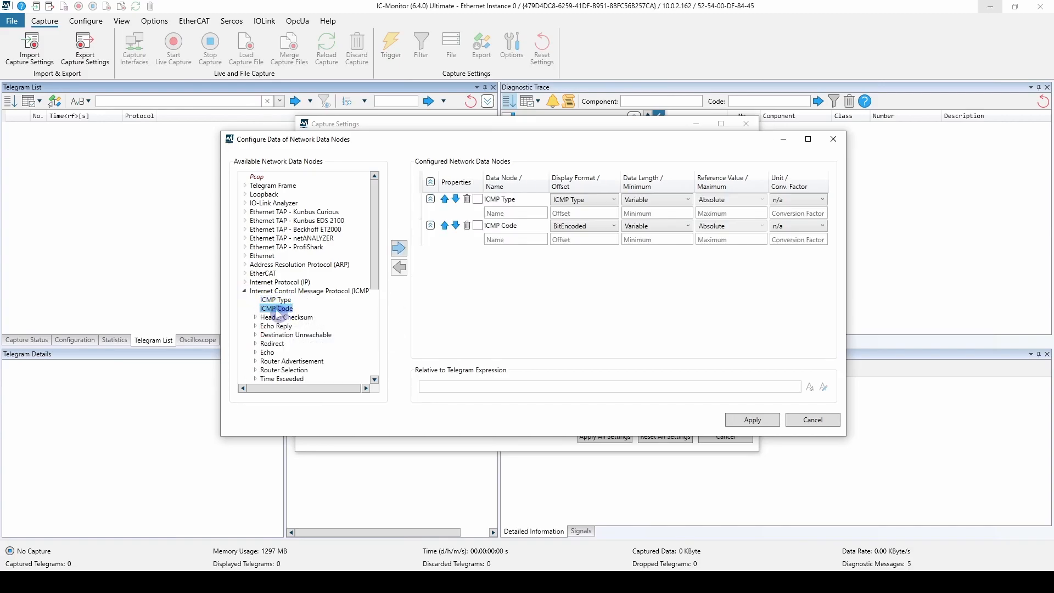
- Add Time To Live, Source Address and Destination Address from the Internet Protocol header to the configured nodes
click(245, 291)
click(245, 283)
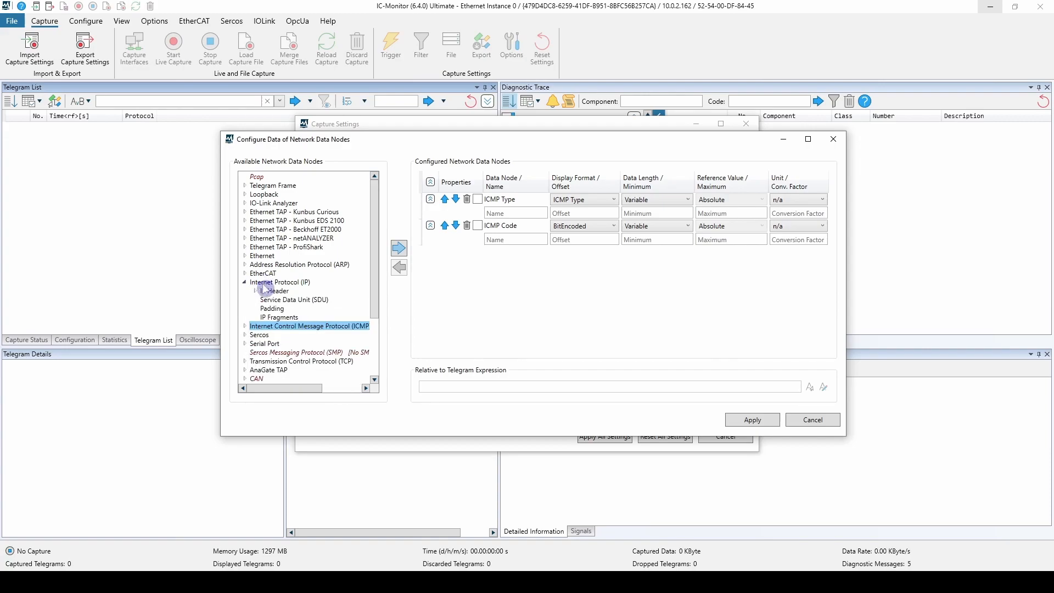
click(255, 292)
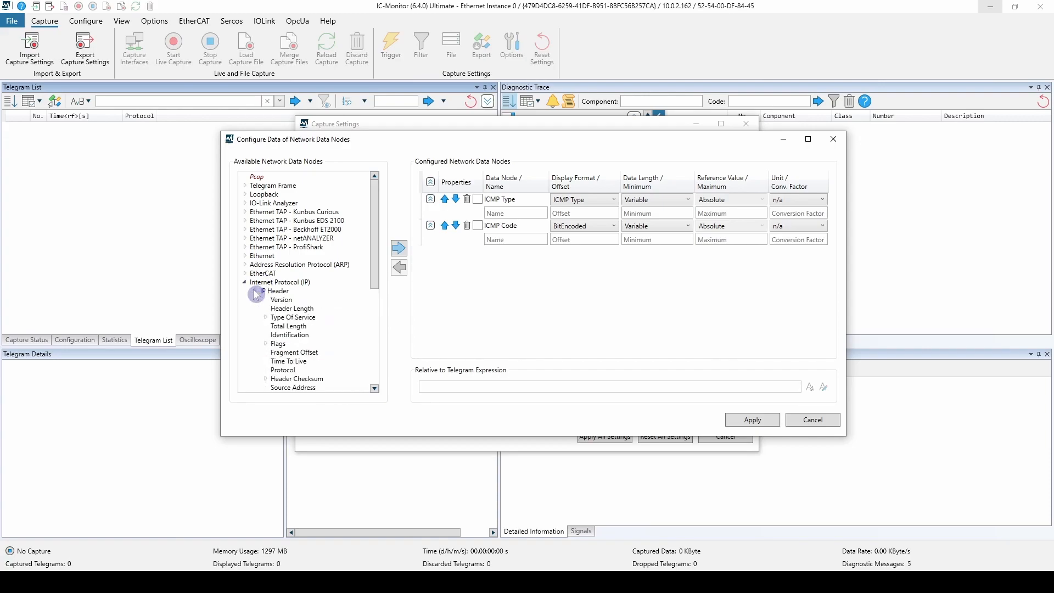
double_click(297, 362)
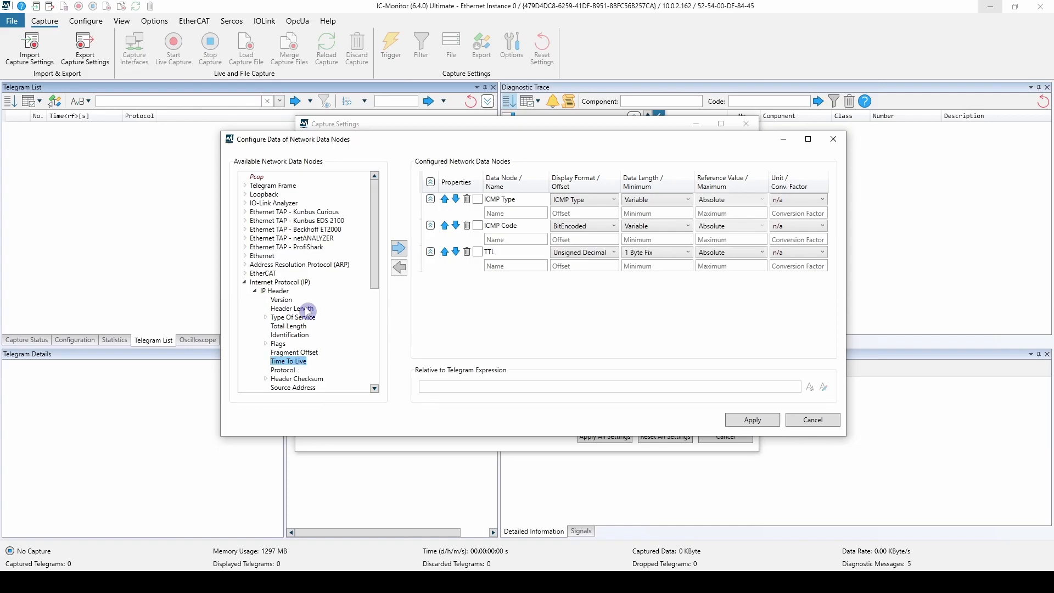
scroll(300, 365, down, 1)
double_click(294, 362)
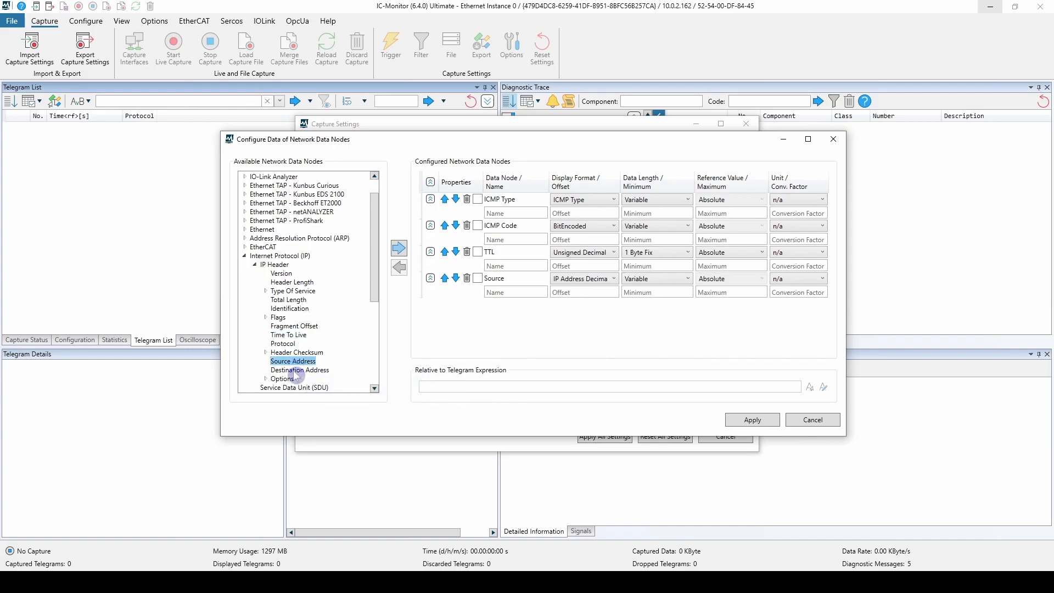
double_click(293, 370)
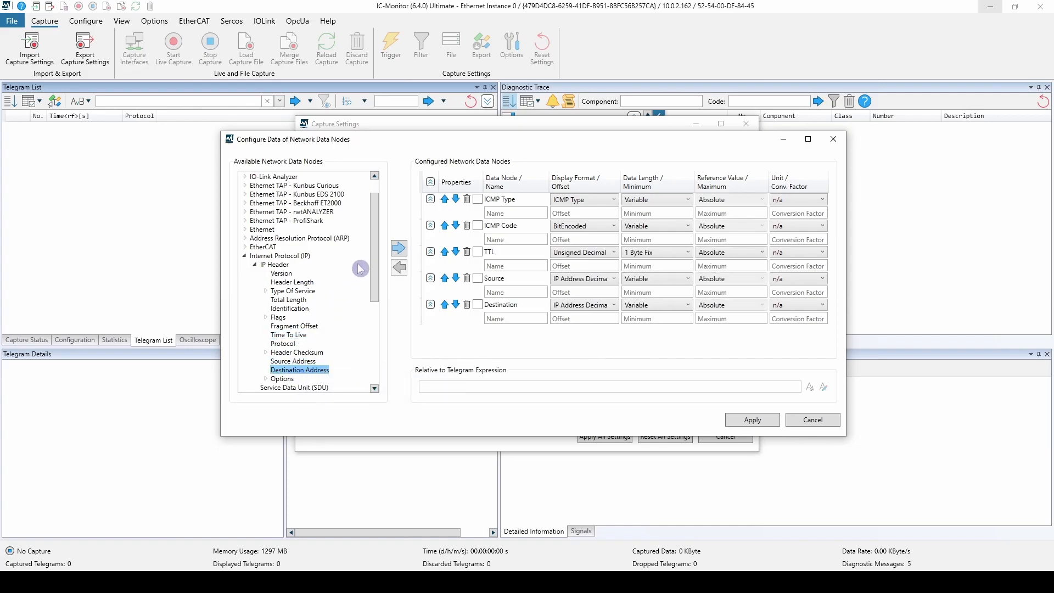
- Examine the display format options offered for the configured network data nodes
click(583, 207)
click(597, 228)
click(592, 228)
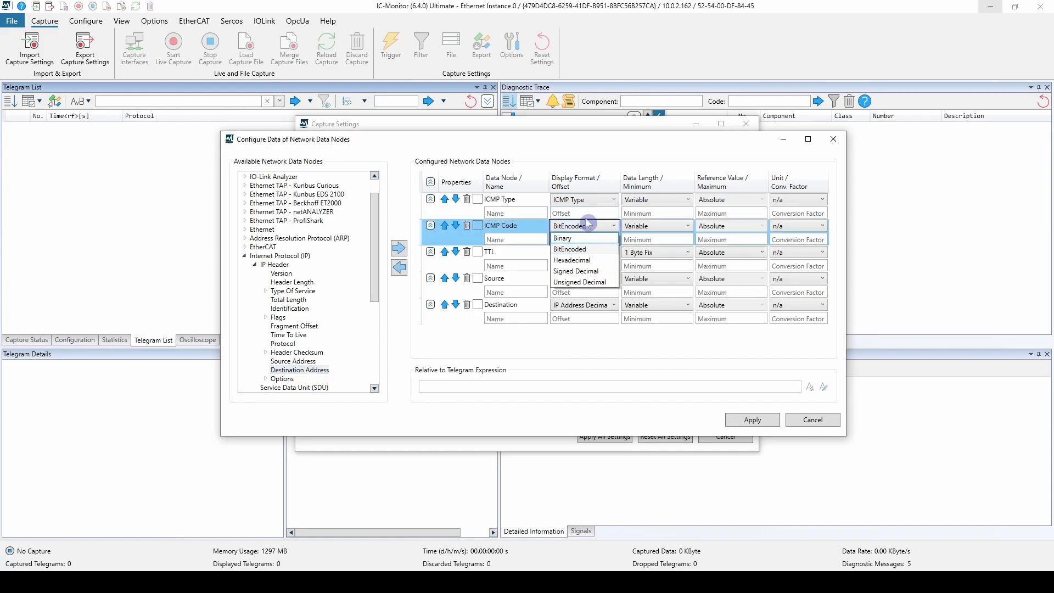
click(589, 201)
click(589, 201)
click(588, 235)
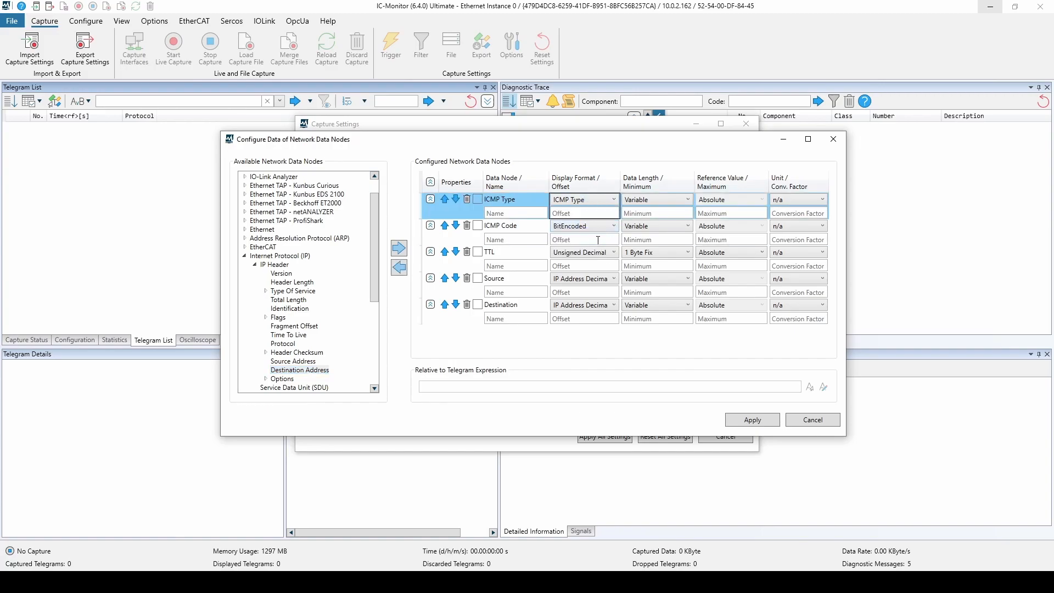
click(592, 256)
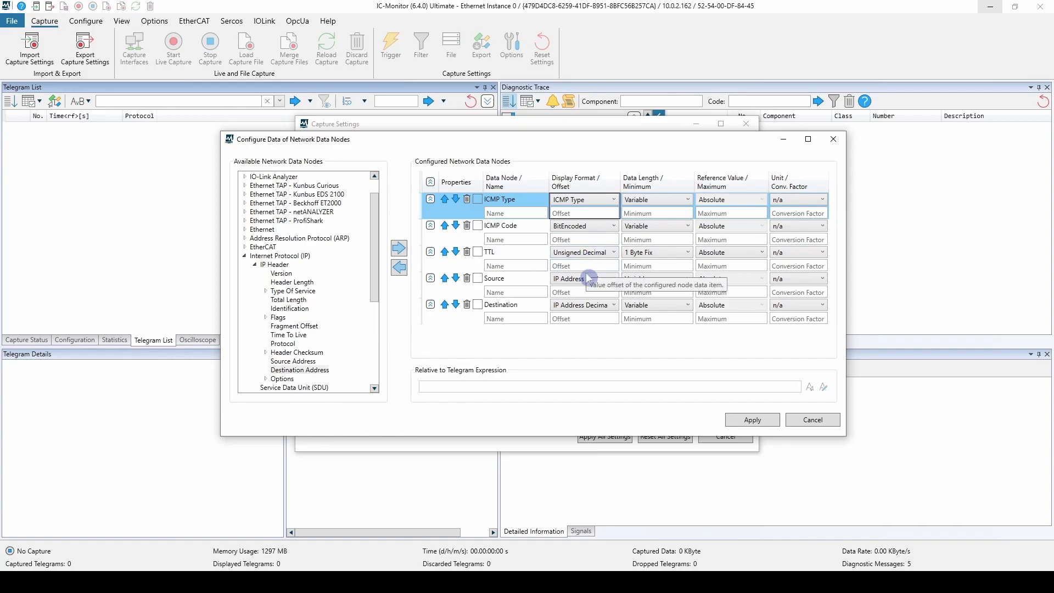
click(584, 315)
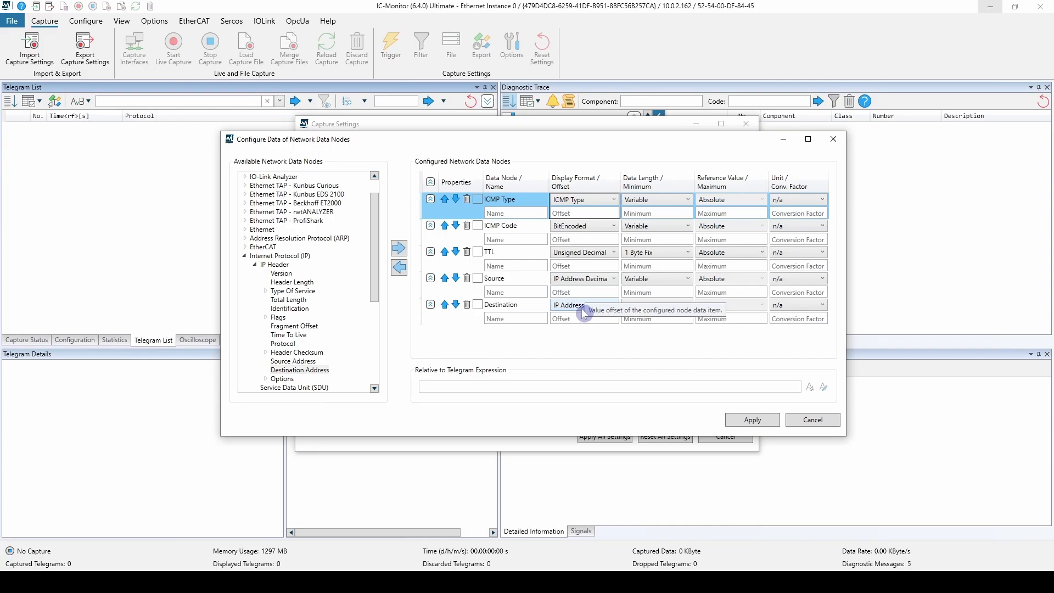
- Set the Source node's display format to Hexadecimal and apply the node configuration together with all capture settings
click(581, 278)
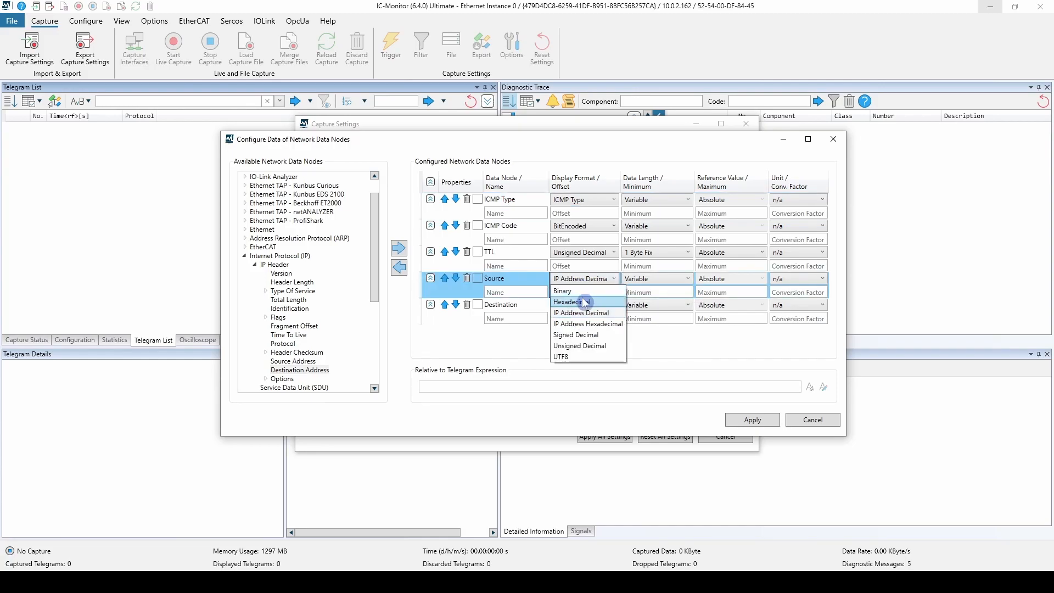
click(585, 302)
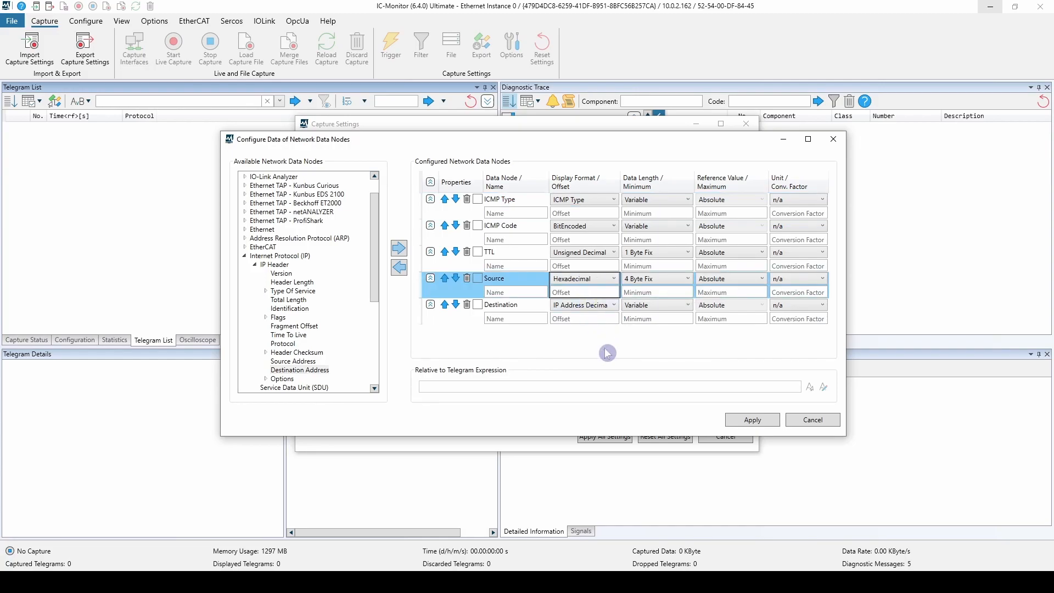
click(737, 420)
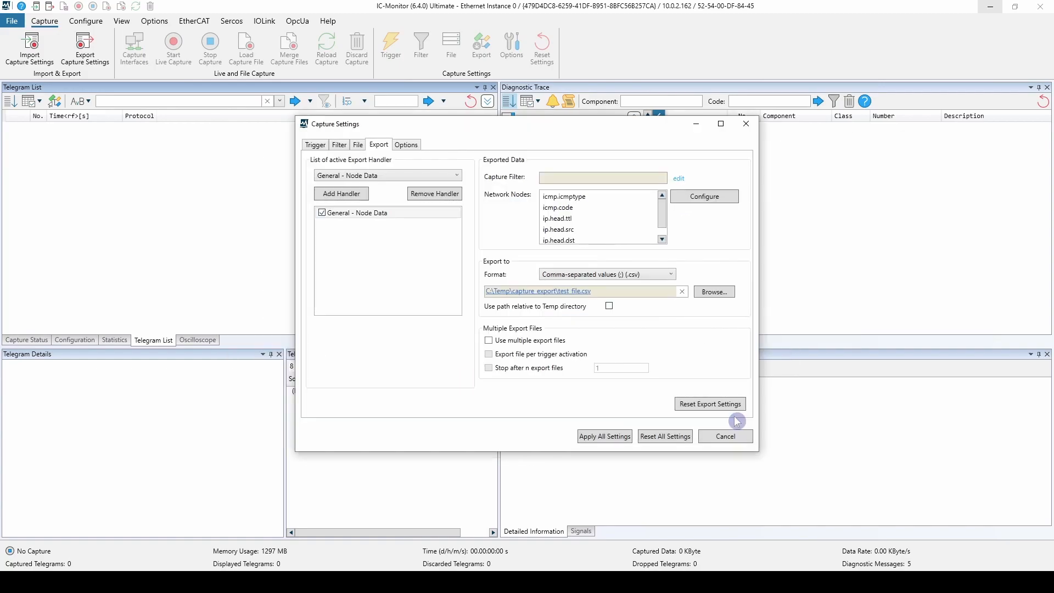
click(610, 436)
- Check the selected capture interface, start a live capture and dismiss the active capture settings message
click(138, 52)
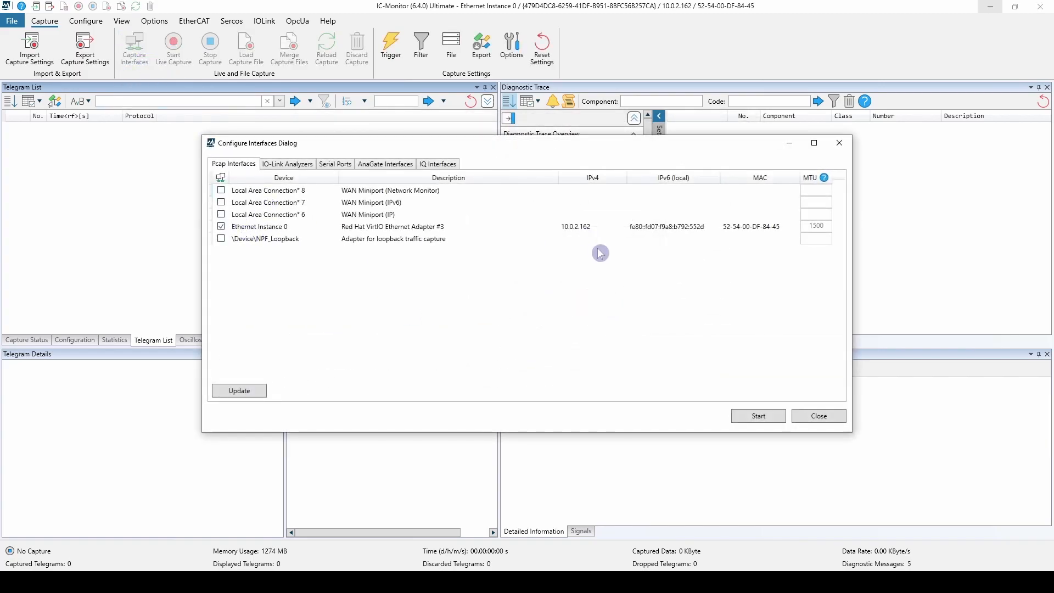
click(822, 417)
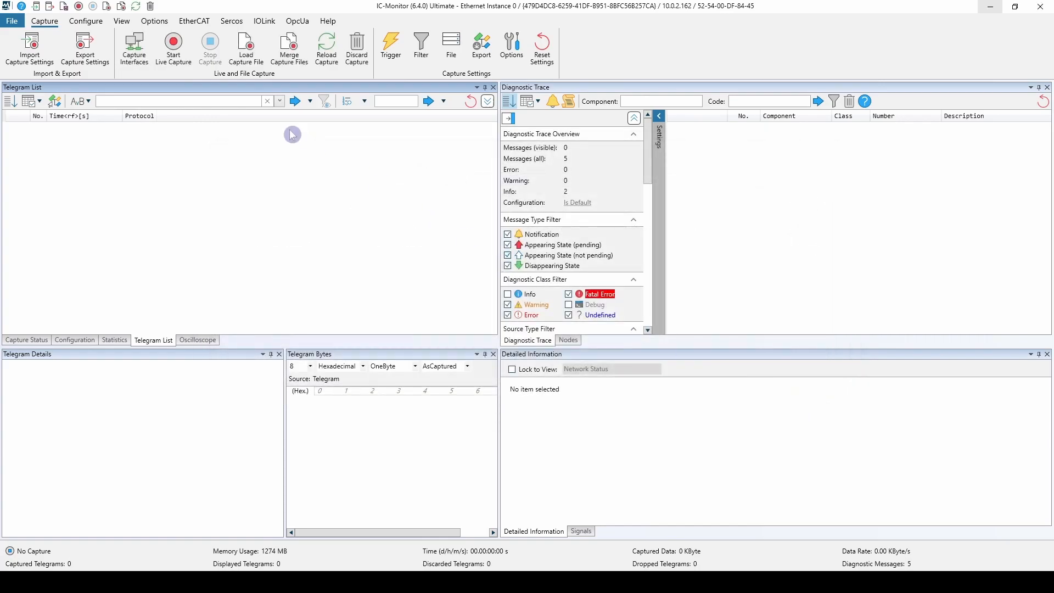
click(184, 56)
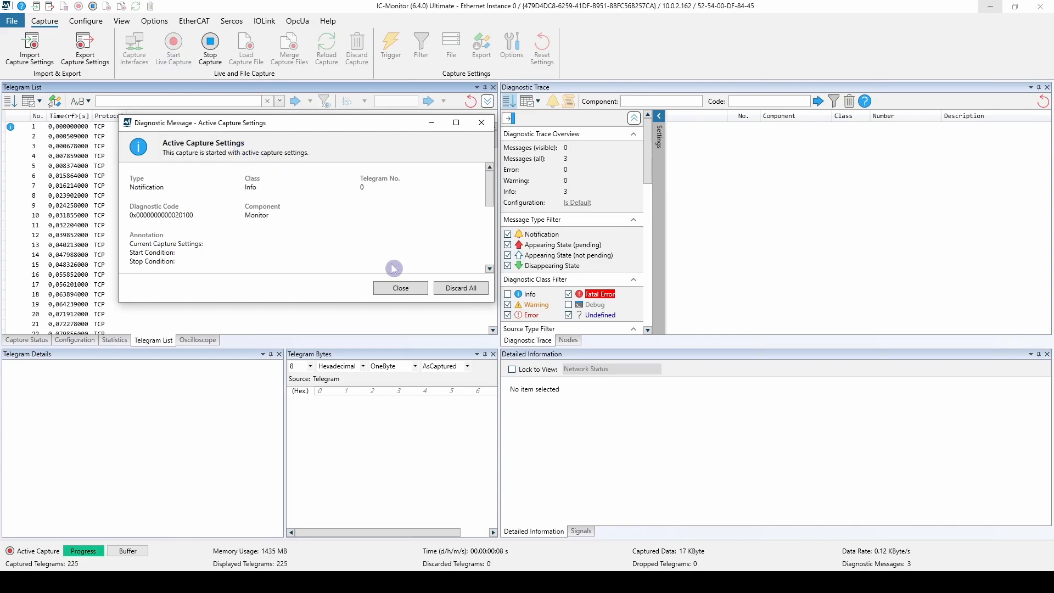
click(398, 287)
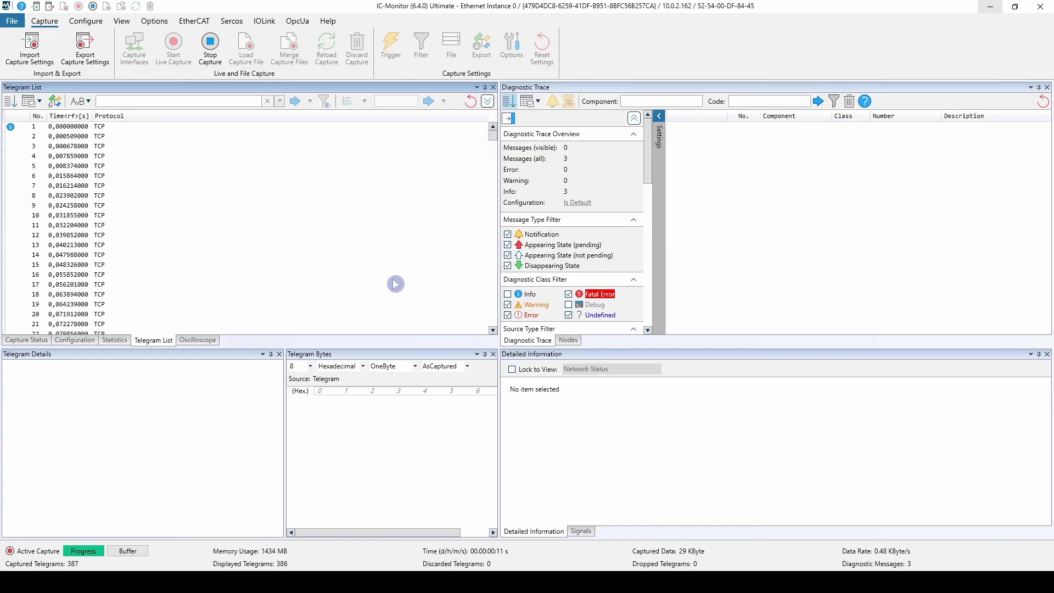
- Run tracert 8.8.8.8 in the Command Prompt, minimize it and stop the live capture
click(442, 582)
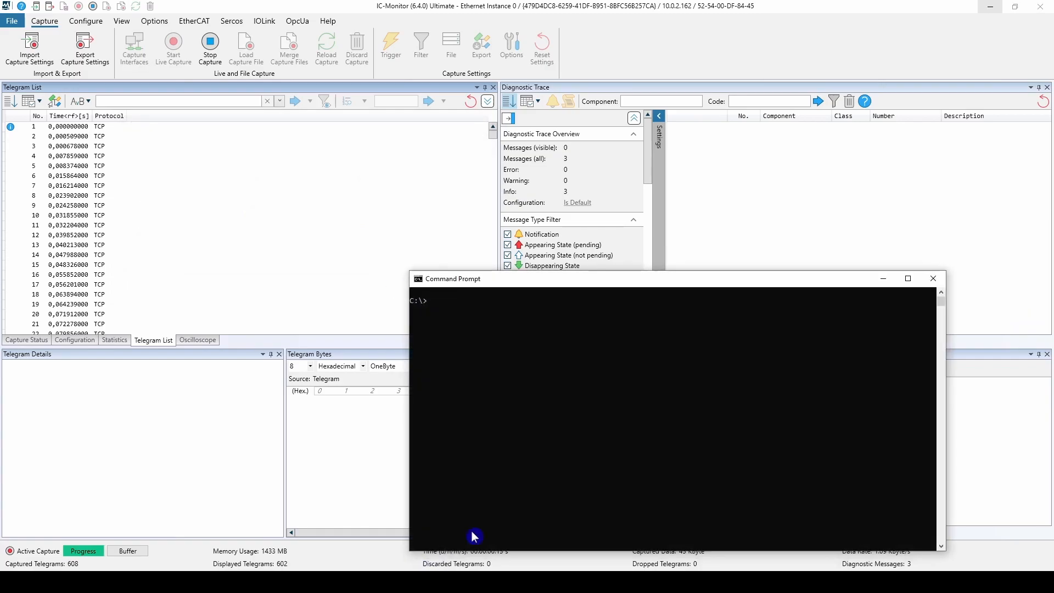
text(tracert 8.8.8.8)
key(Return)
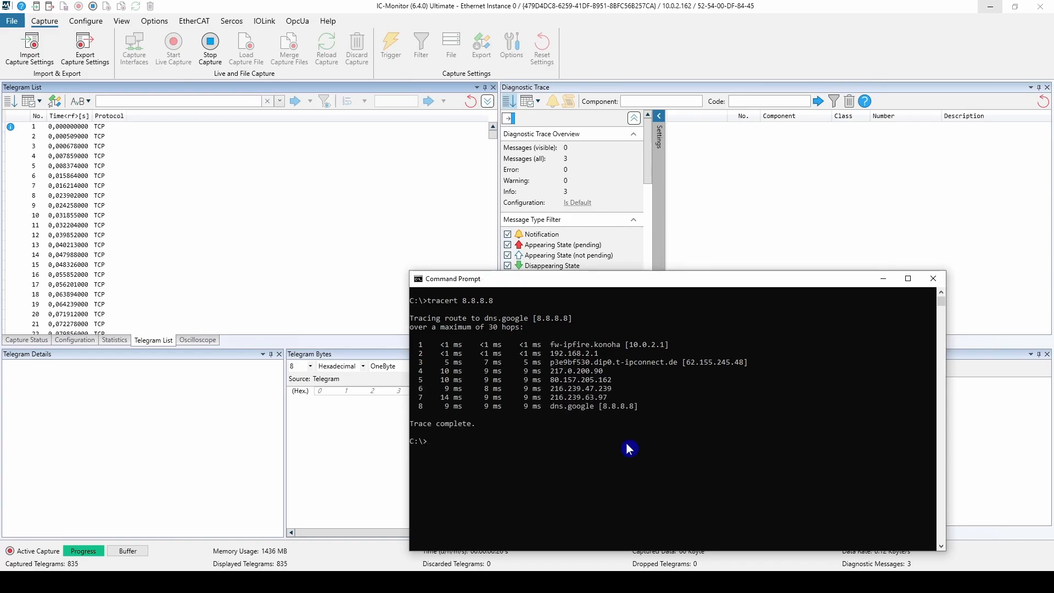
click(883, 280)
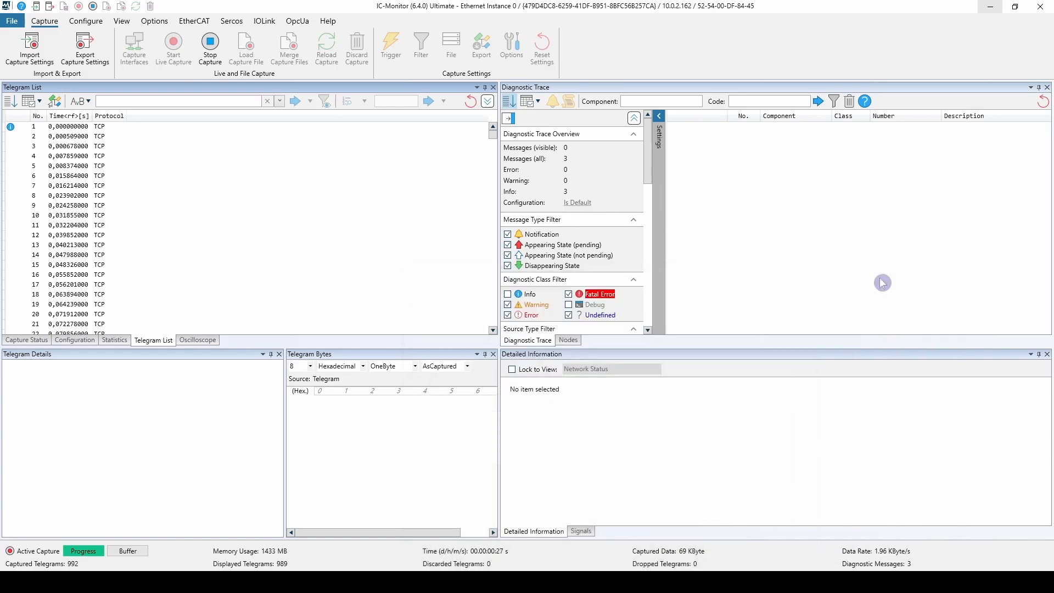
click(211, 52)
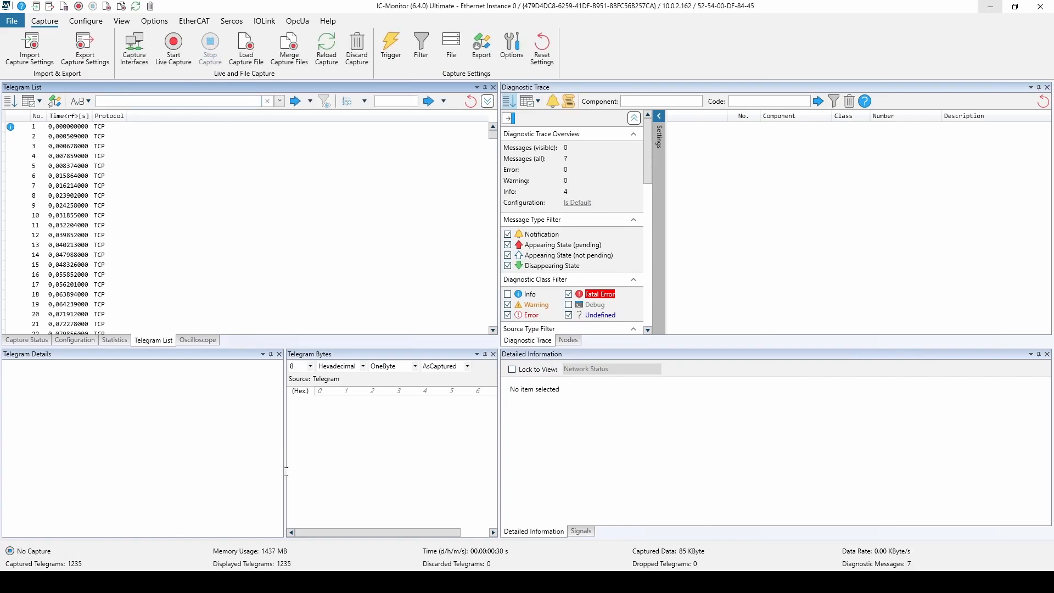
- Open test_file.csv from the capture_export folder in Notepad++ and highlight its column header line
mouse_move(227, 582)
click(228, 522)
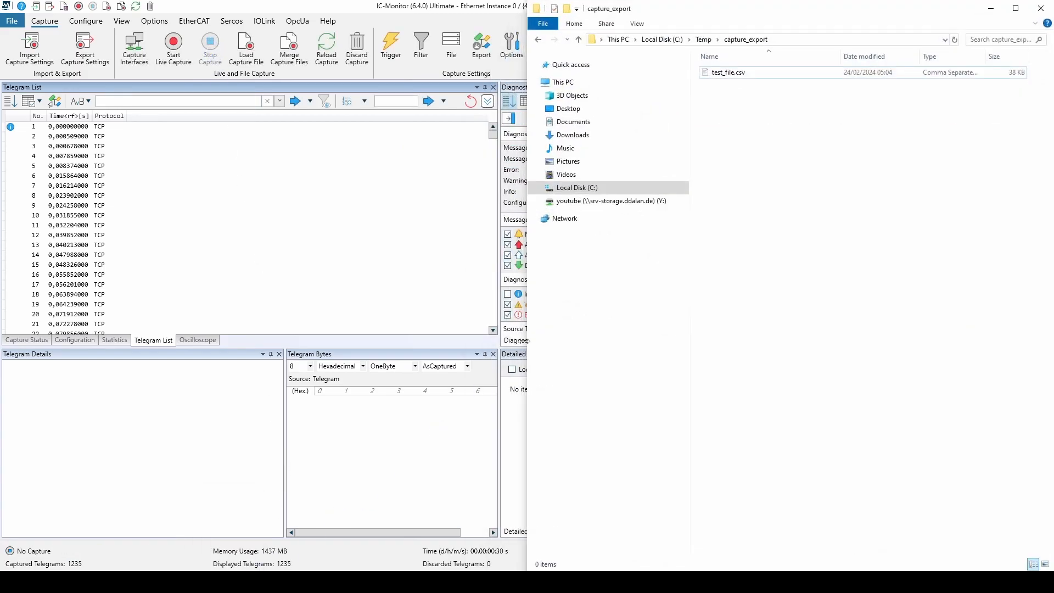
click(739, 74)
right_click(739, 75)
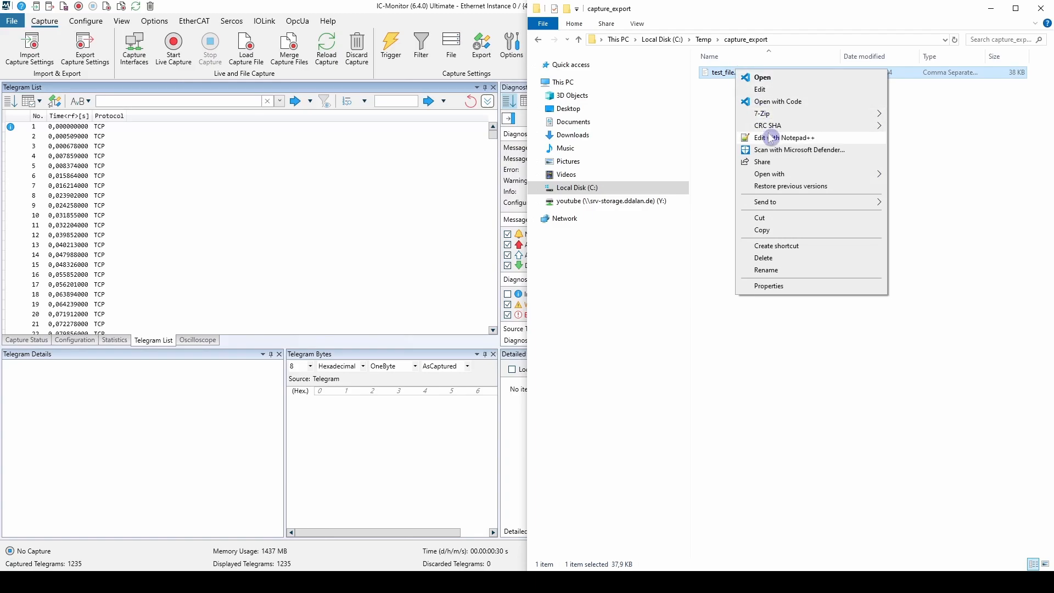
click(769, 137)
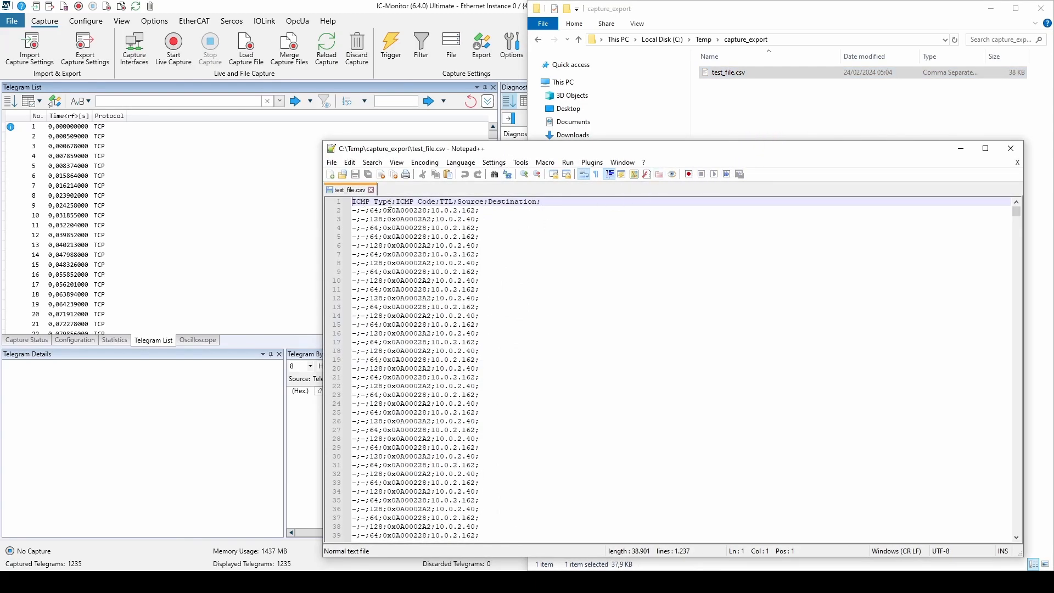
drag(557, 204, 350, 203)
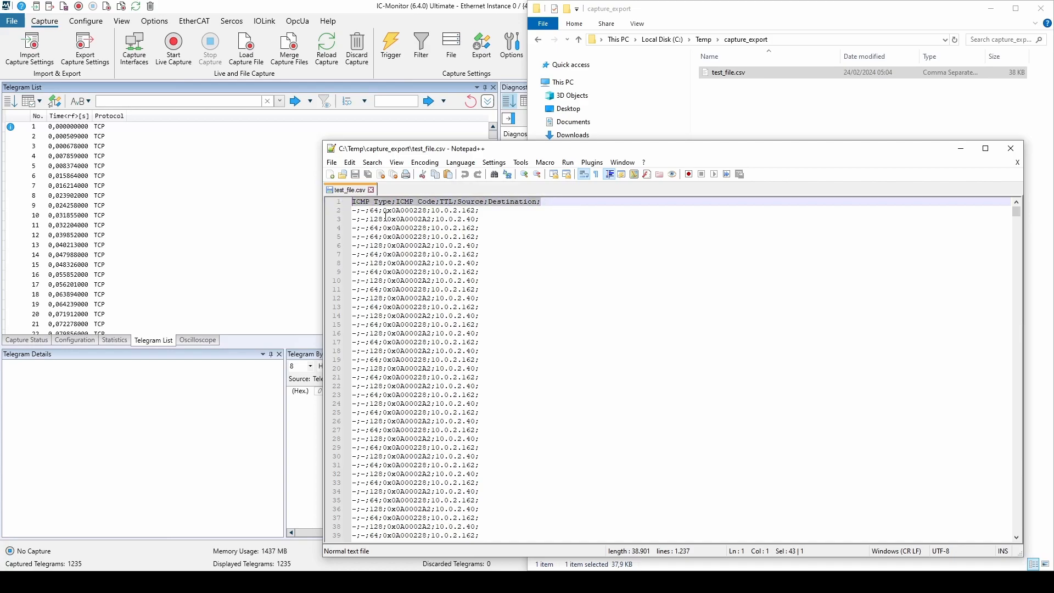
- Examine the exported data rows and highlight the ICMP Echo Request and Echo Reply entries around lines 827 to 833
click(387, 212)
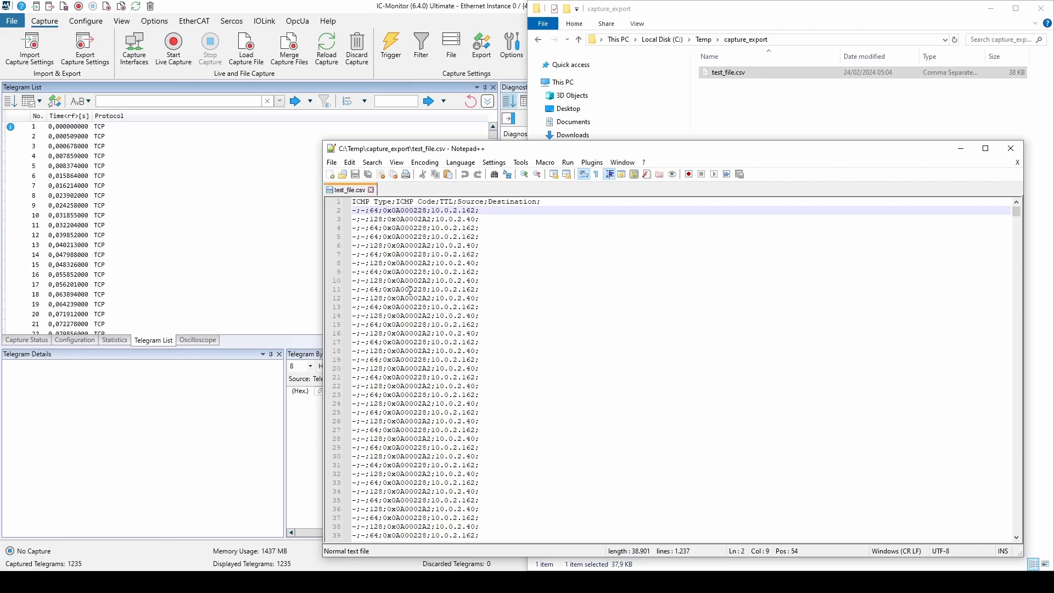
drag(1019, 213, 965, 408)
scroll(601, 464, up, 2)
drag(587, 459, 351, 404)
scroll(637, 382, up, 3)
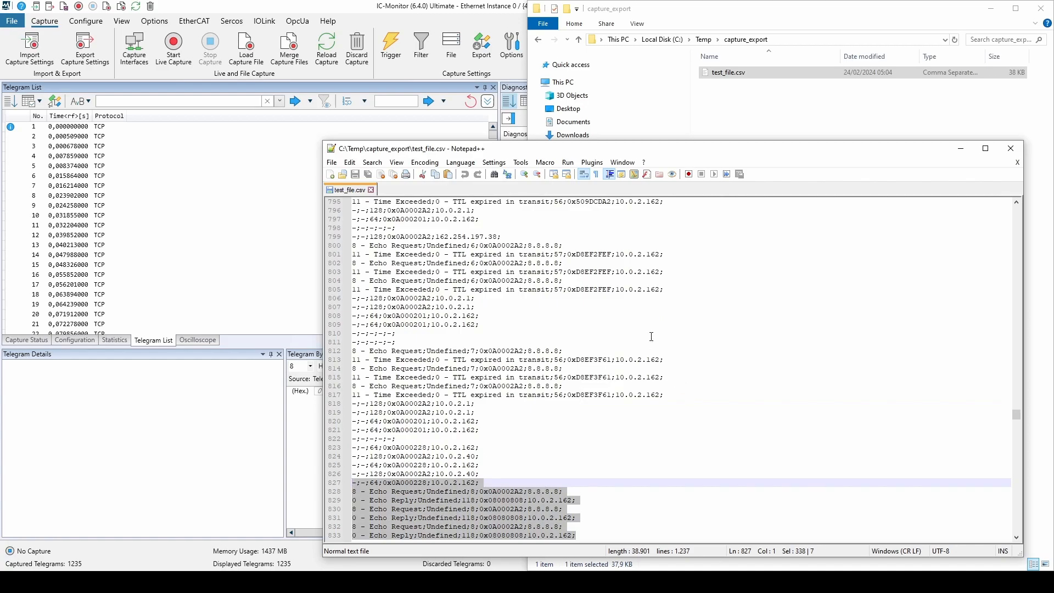
- Close test_file.csv in Notepad++, minimize the editor and return to IC-Monitor
click(371, 190)
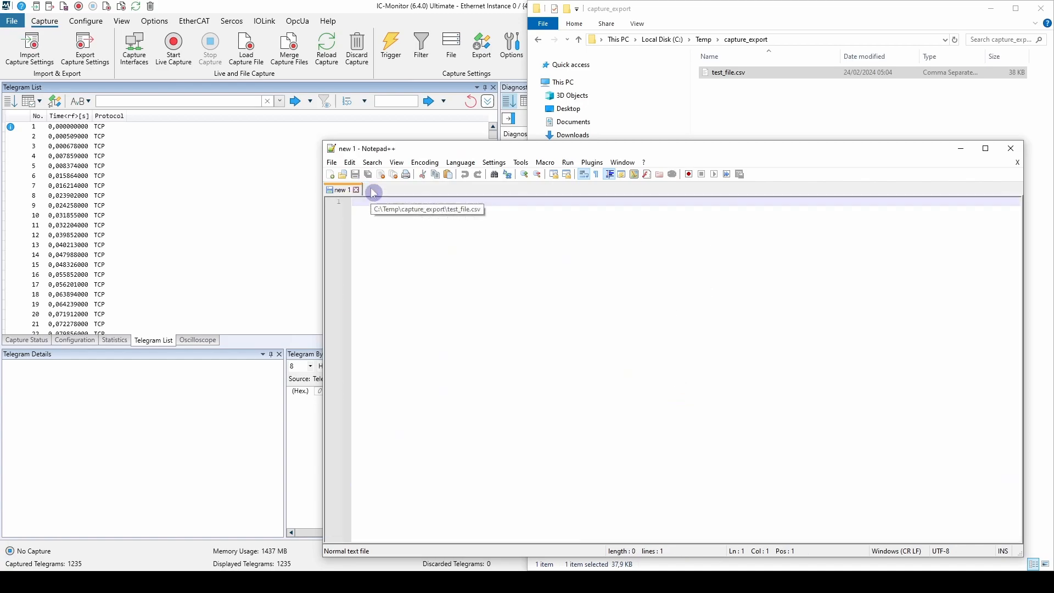
click(959, 148)
click(848, 171)
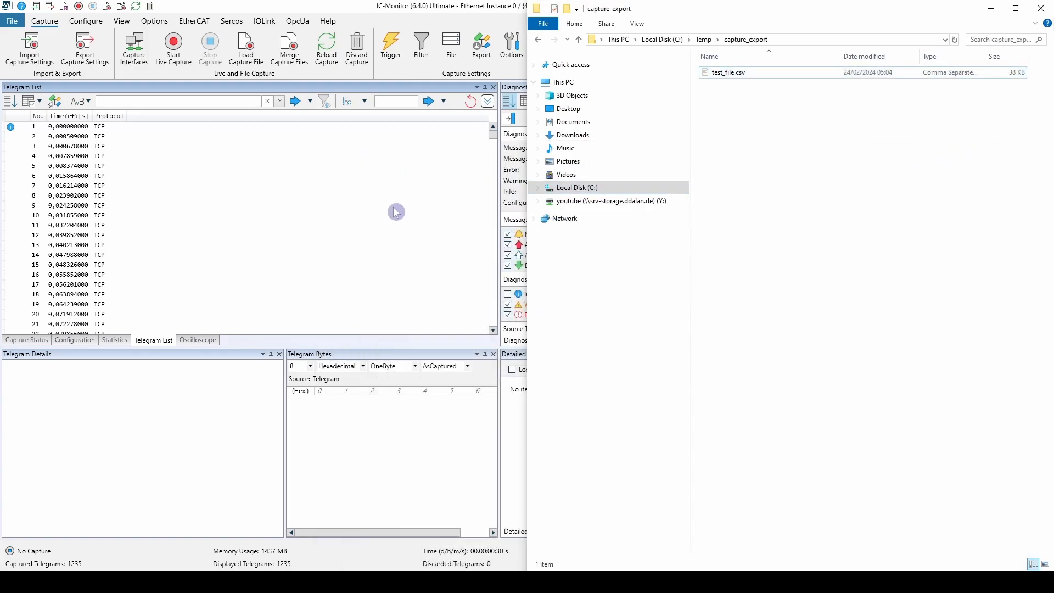
click(400, 198)
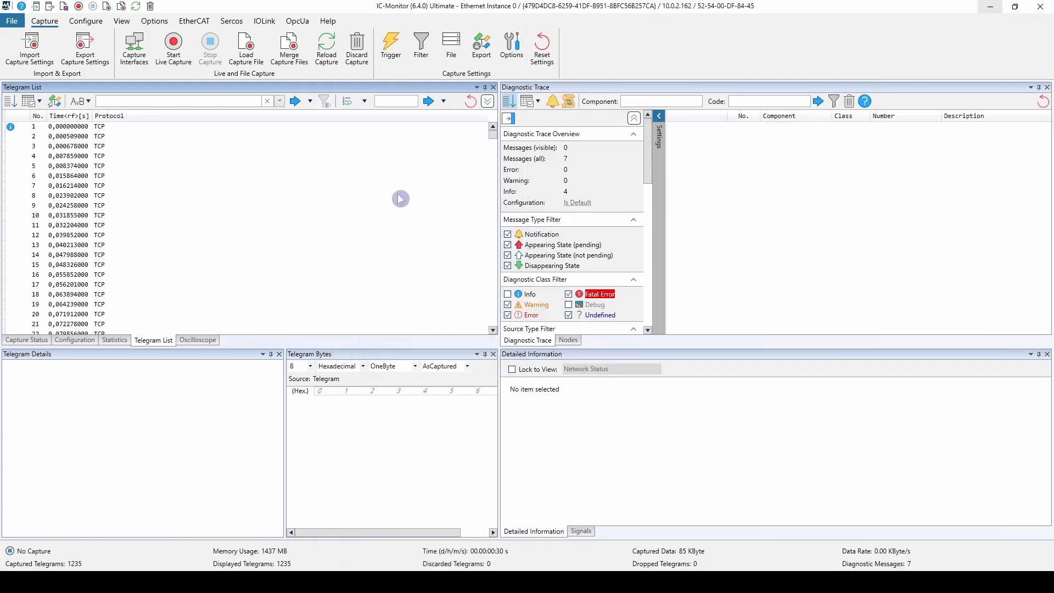
- Edit the export's capture filter, set the telegram expression to icmp and apply all capture settings
click(476, 56)
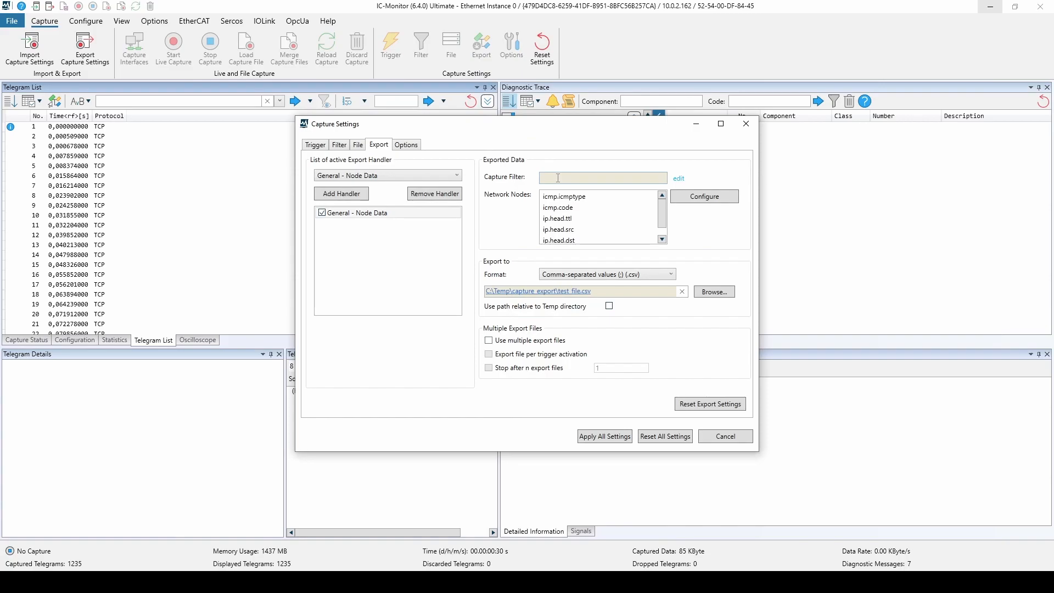
click(680, 181)
text(icmp)
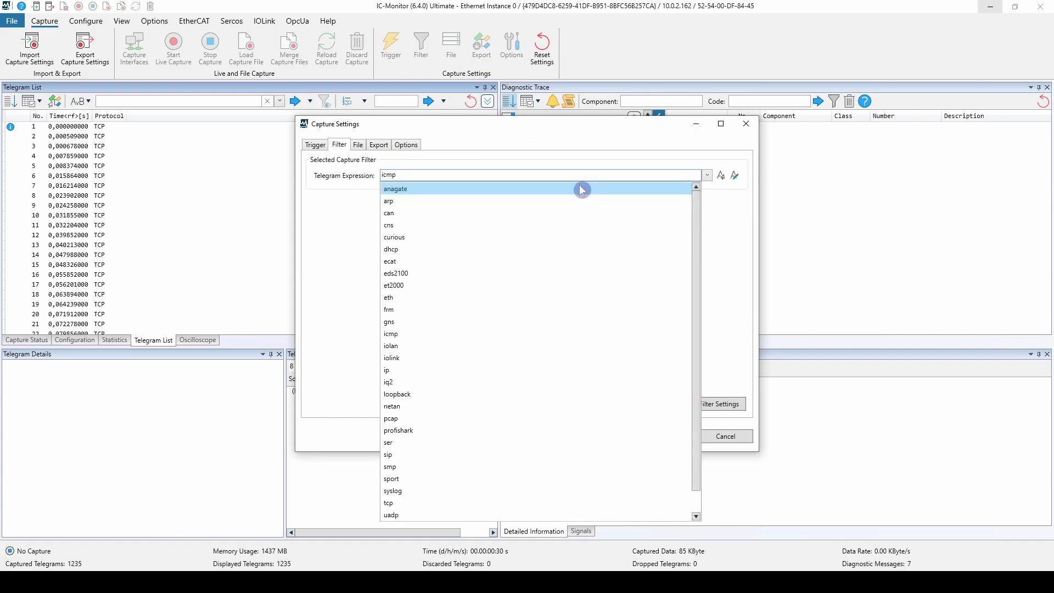
click(527, 163)
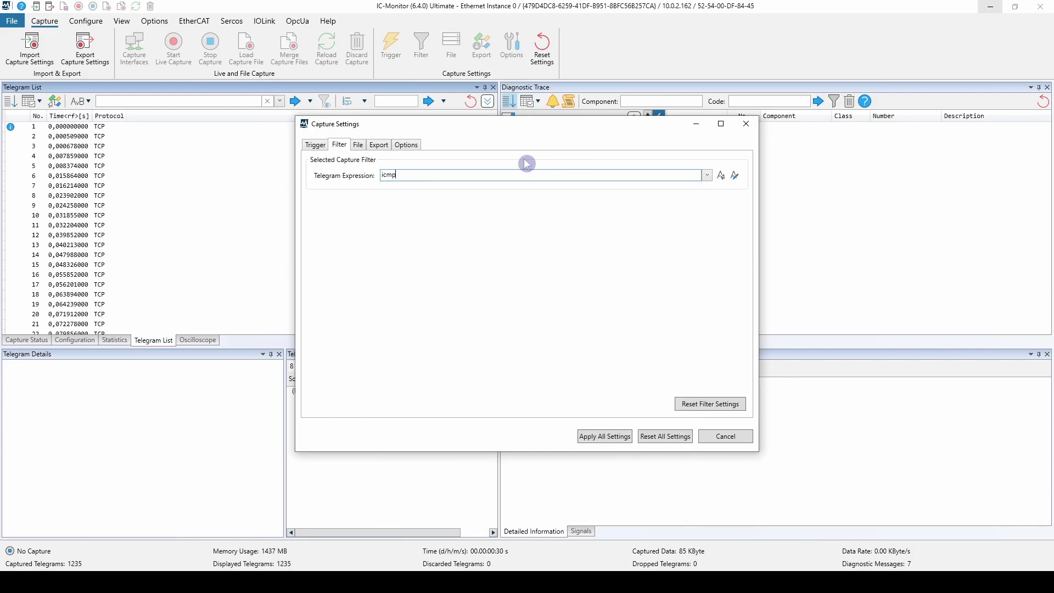
click(613, 438)
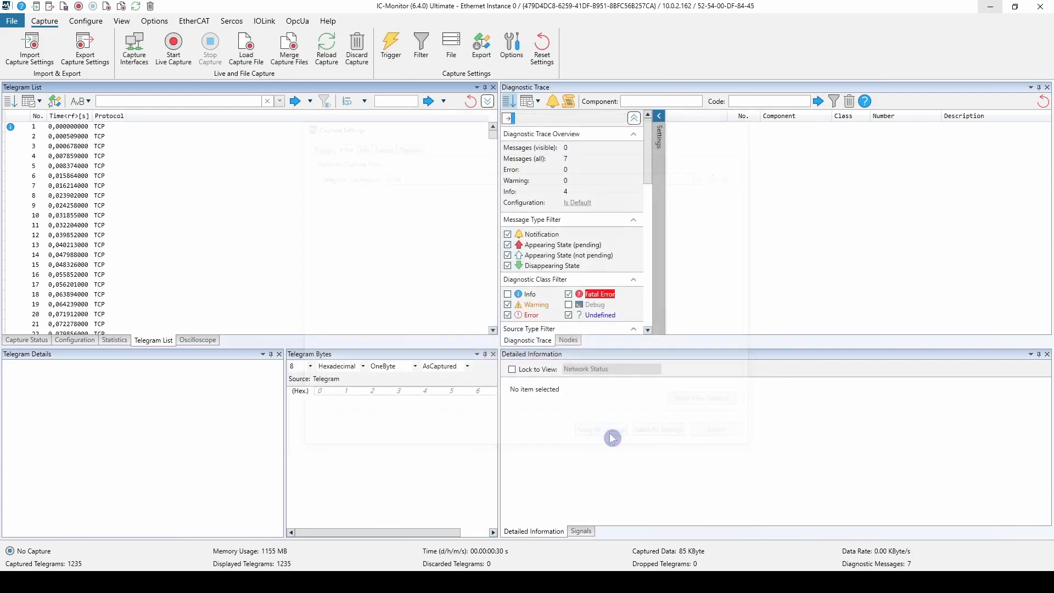
- Start a live capture, dismissing the active capture settings message, and rerun tracert 8.8.8.8 in the Command Prompt
click(183, 62)
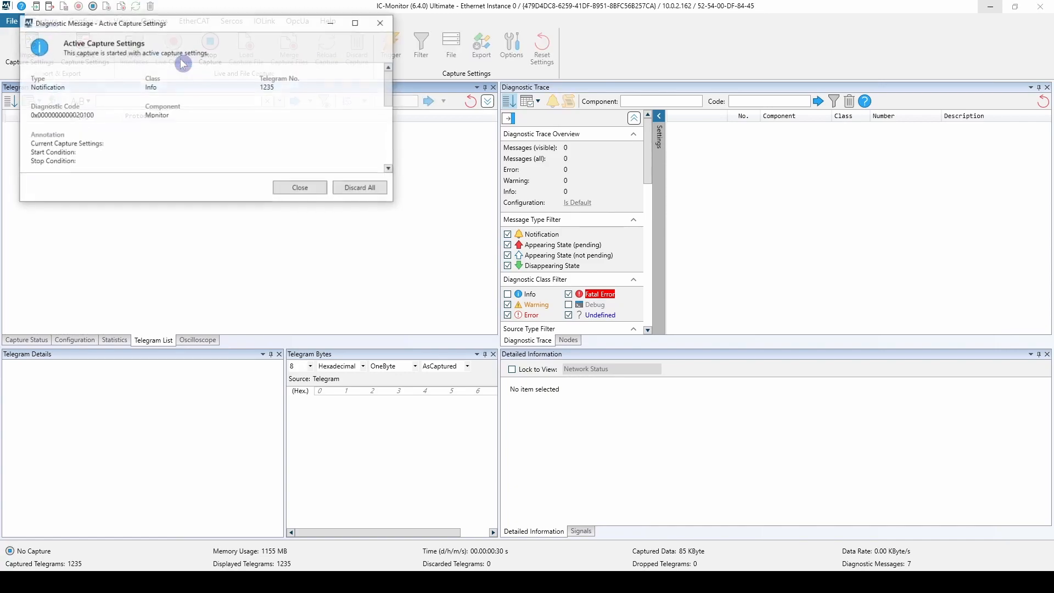
click(290, 190)
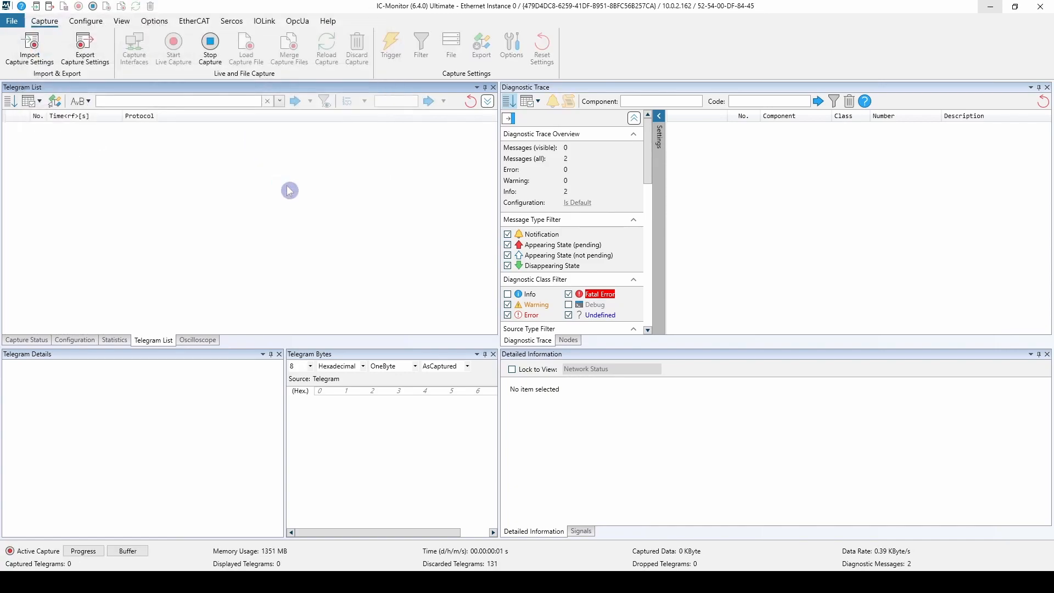
click(442, 582)
key(Up)
key(Return)
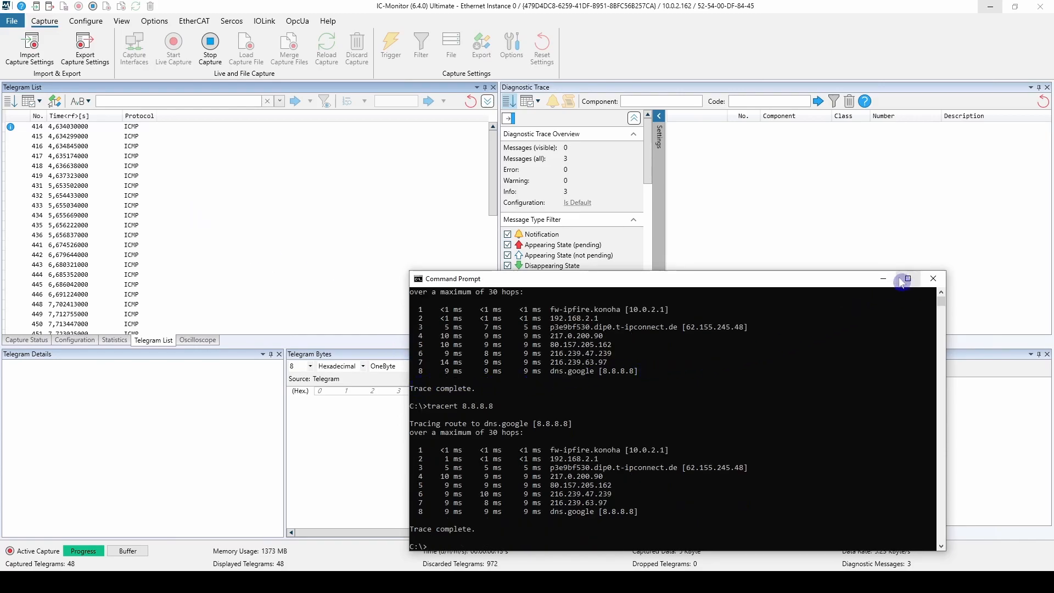
- Minimize the Command Prompt, stop the live capture and open test_file.csv from the capture_export folder in Notepad++
click(883, 279)
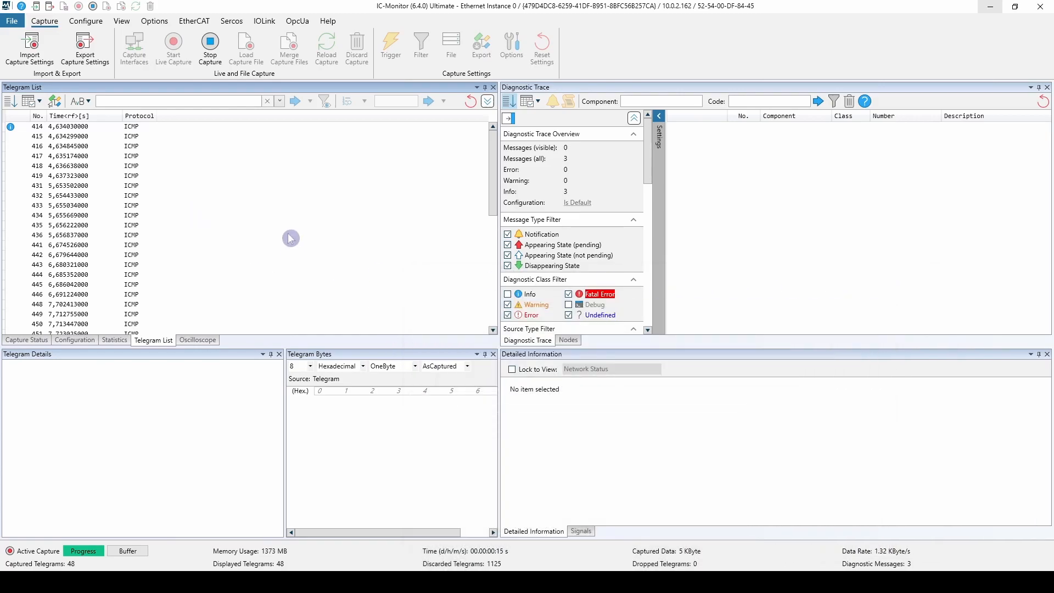
click(210, 54)
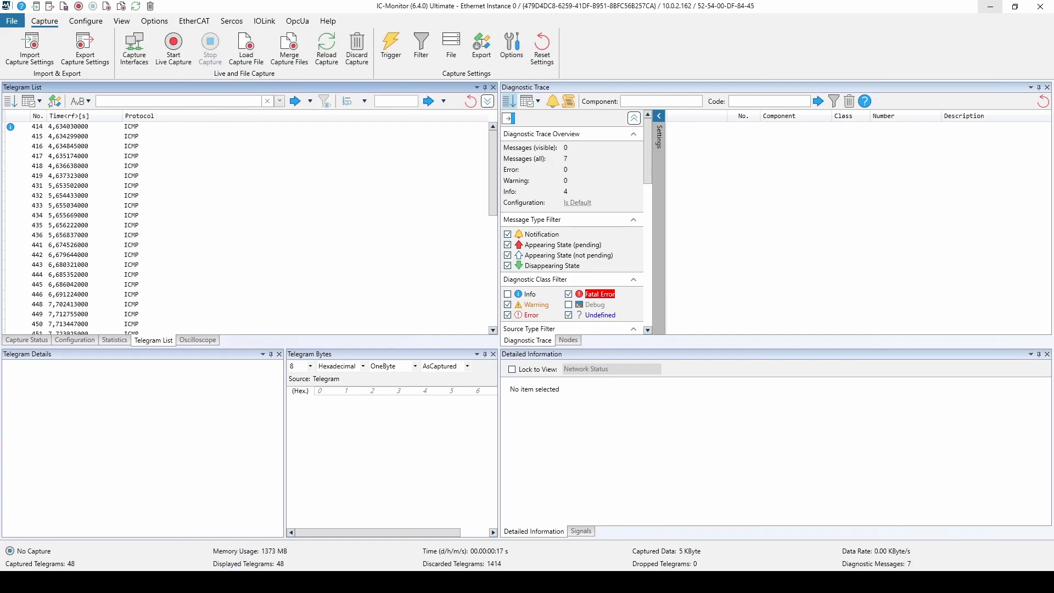
click(231, 582)
right_click(725, 74)
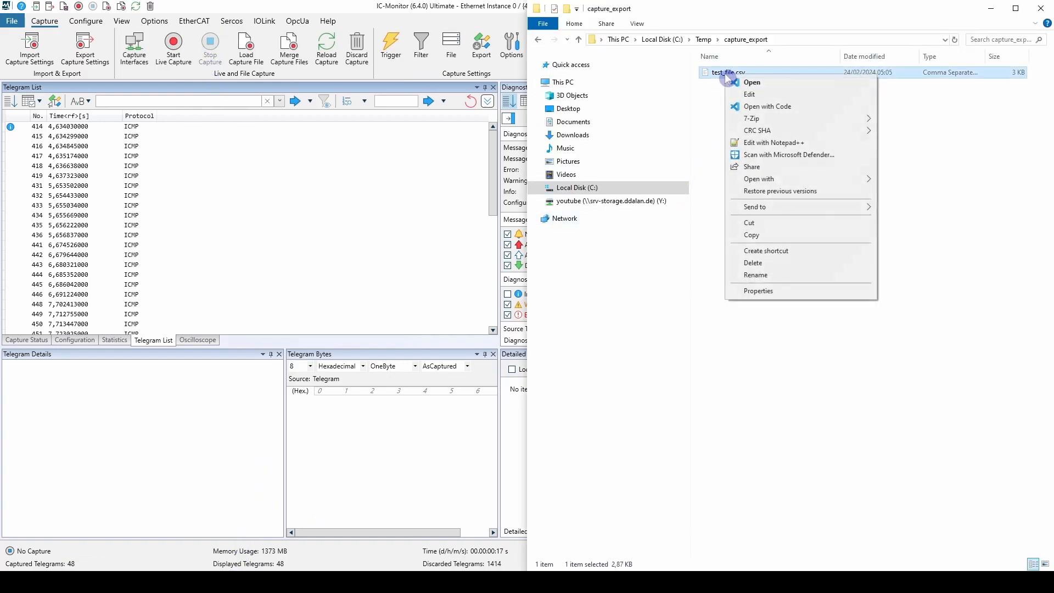
click(778, 143)
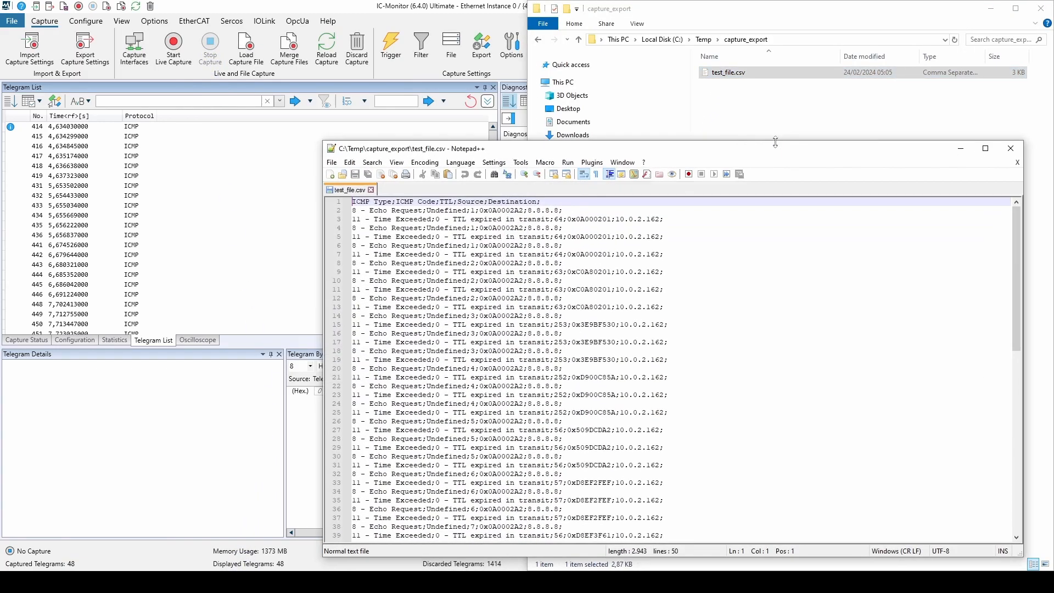
- Examine the ICMP rows in test_file.csv, highlighting the type text, source and destination values of the first Time Exceeded entry
scroll(449, 232, down, 9)
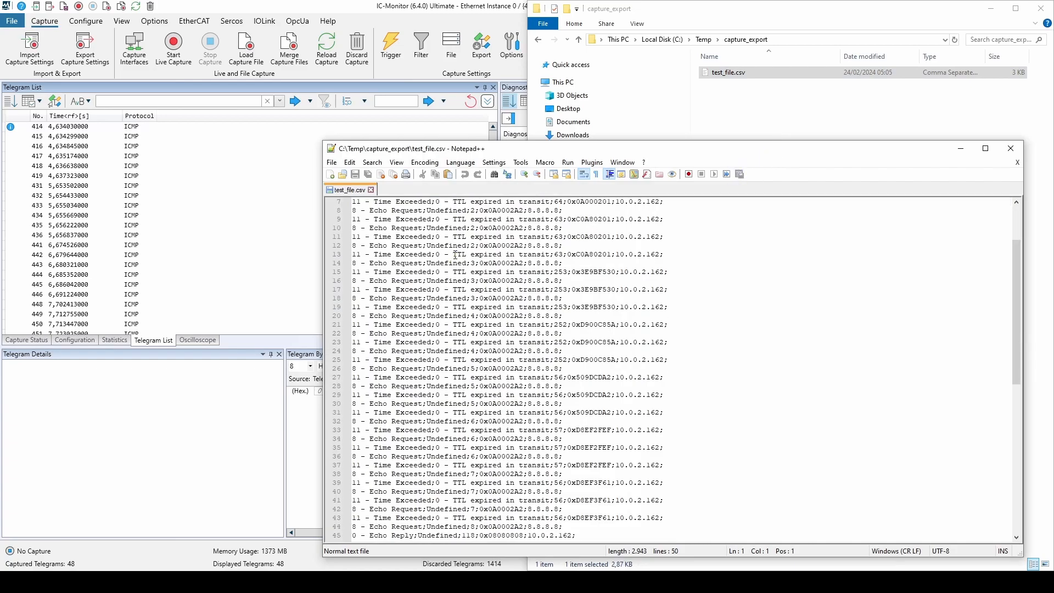
scroll(540, 394, up, 9)
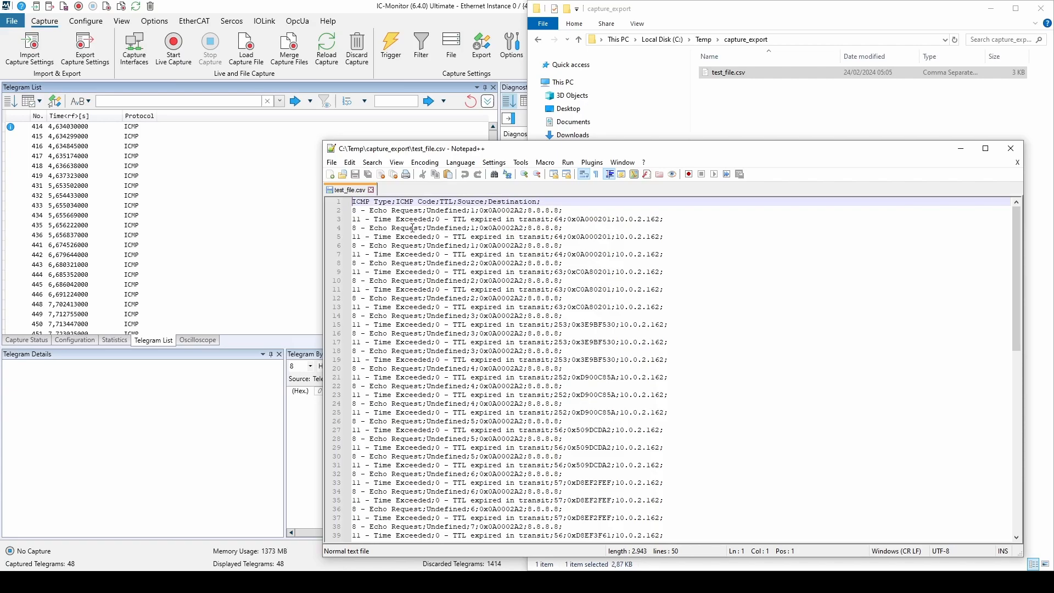
key(shift+Left)
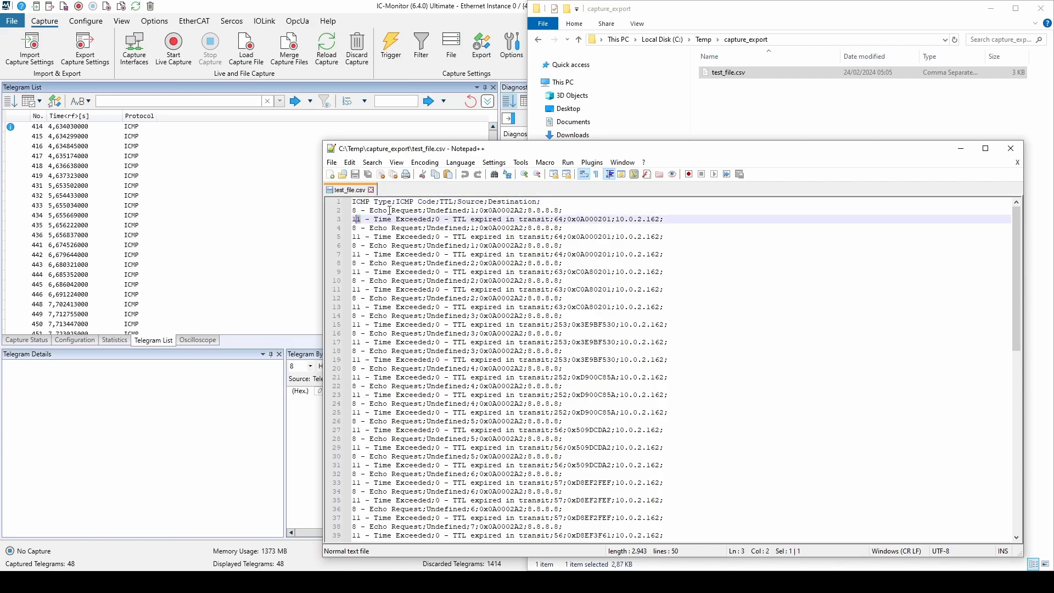
click(399, 201)
drag(374, 219, 433, 220)
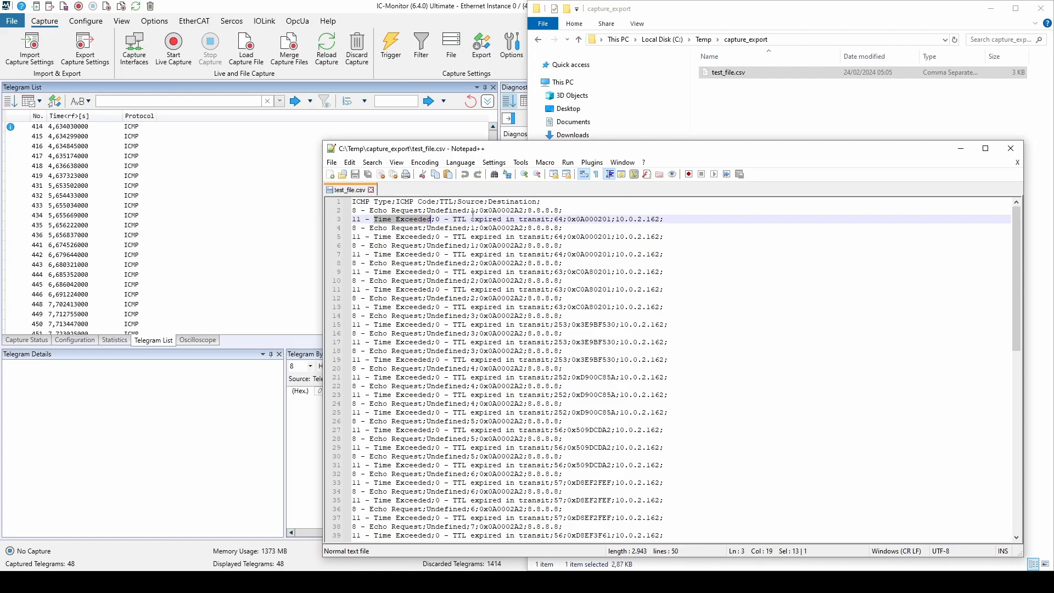
drag(568, 219, 607, 219)
drag(666, 220, 603, 219)
click(674, 261)
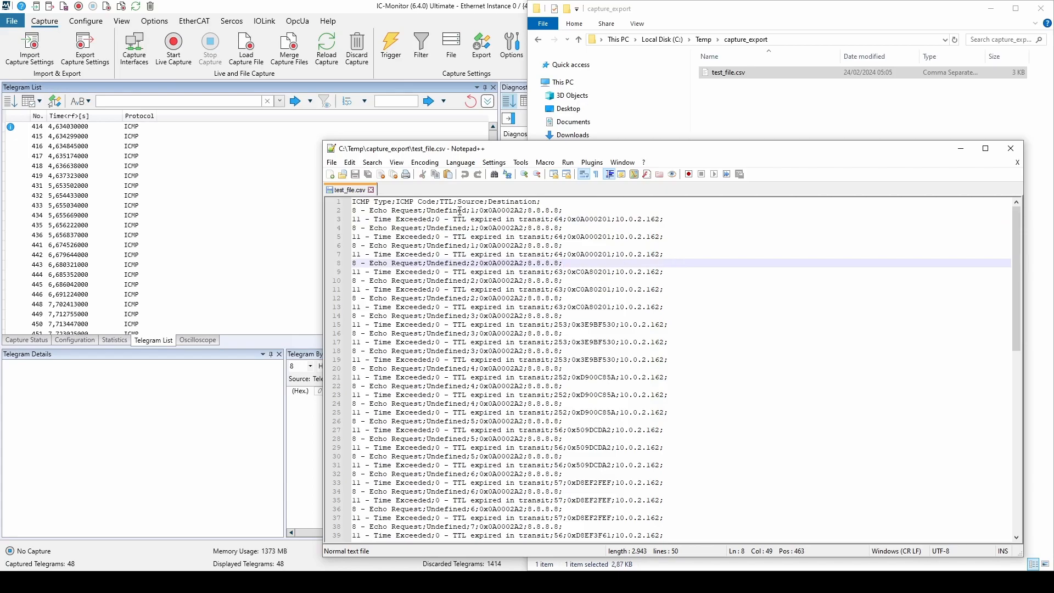
scroll(481, 301, down, 1)
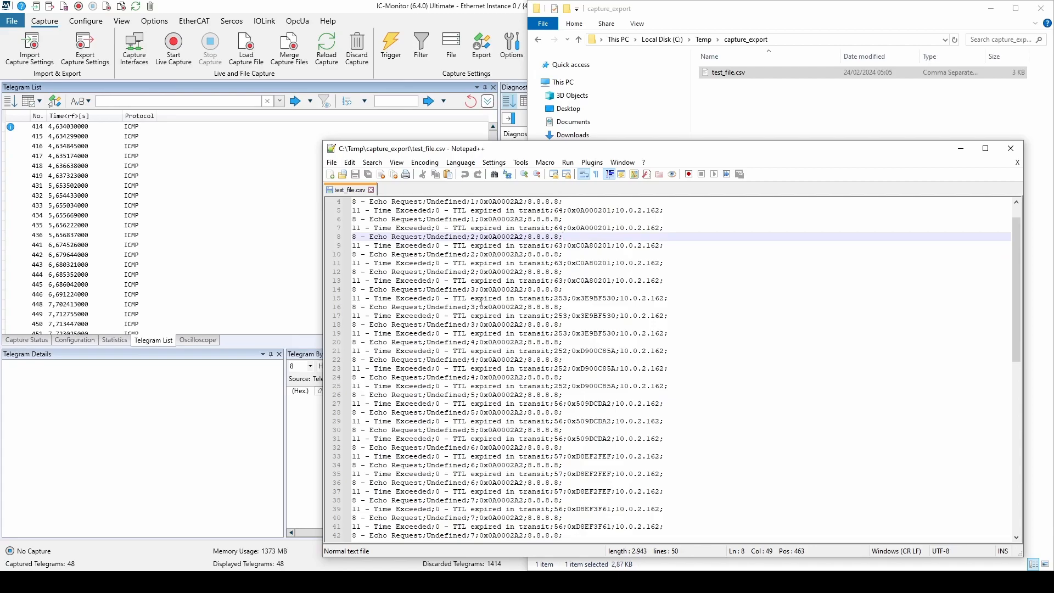
- Return to IC-Monitor and enable multiple export files with one export file per trigger activation in the export settings
click(961, 148)
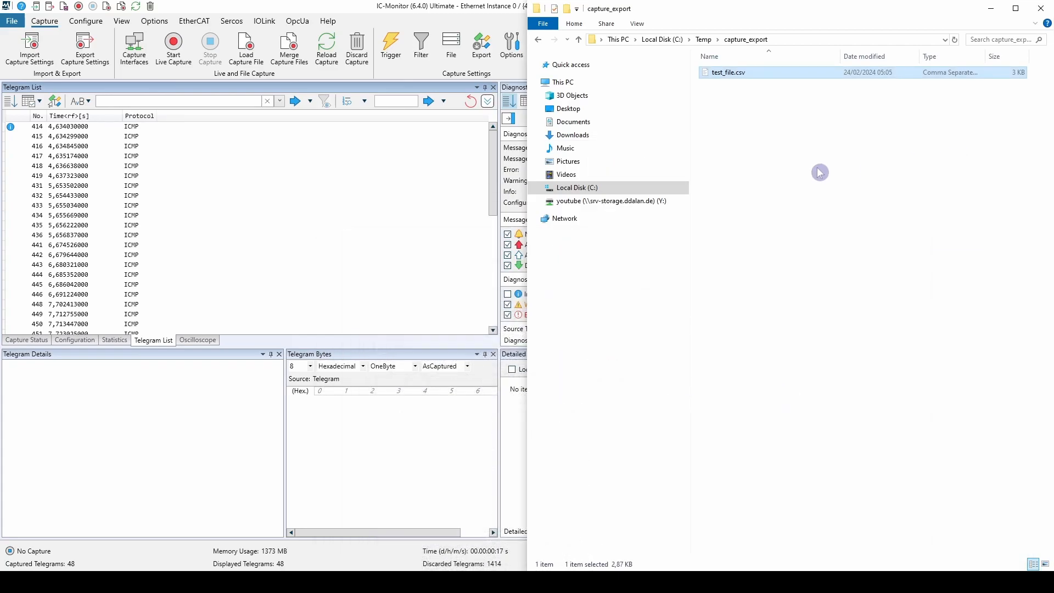
click(422, 276)
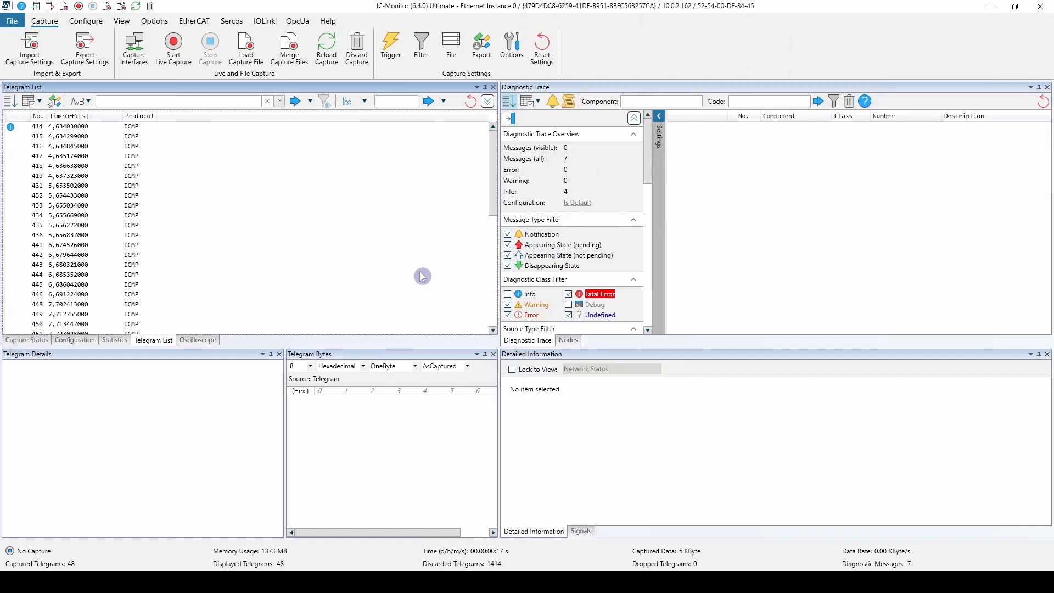
click(482, 55)
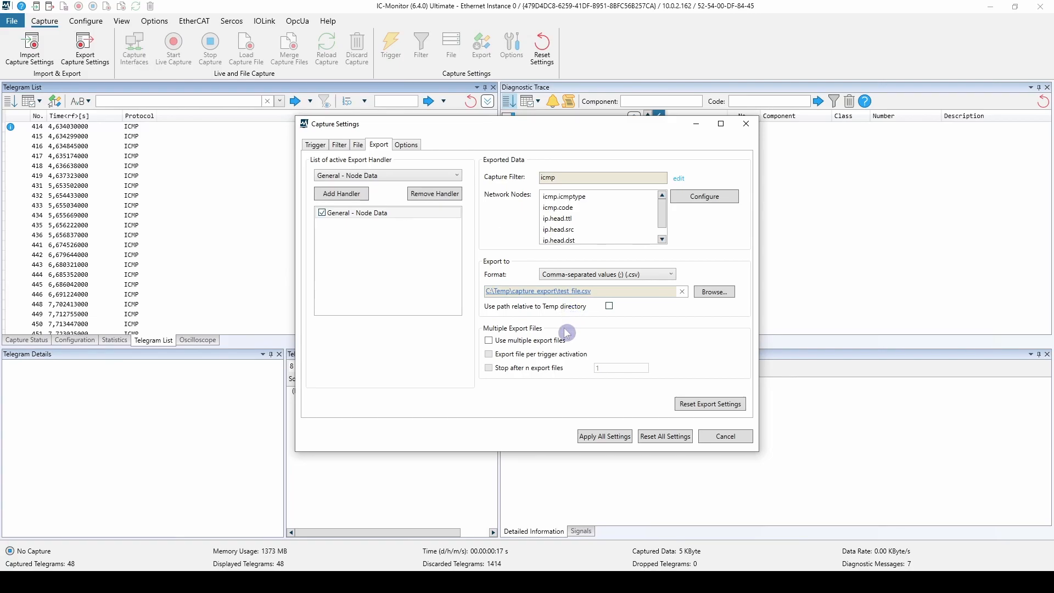
click(554, 342)
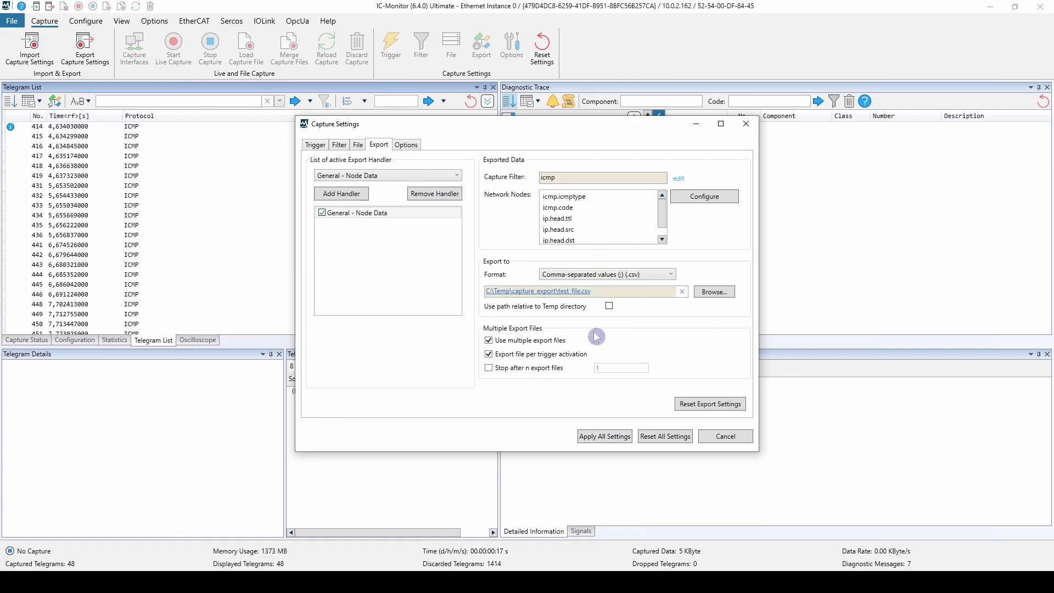
- Enable the trigger's start and stop conditions and set the start condition to icmp
click(322, 149)
click(395, 176)
click(472, 179)
click(432, 231)
text(icmp)
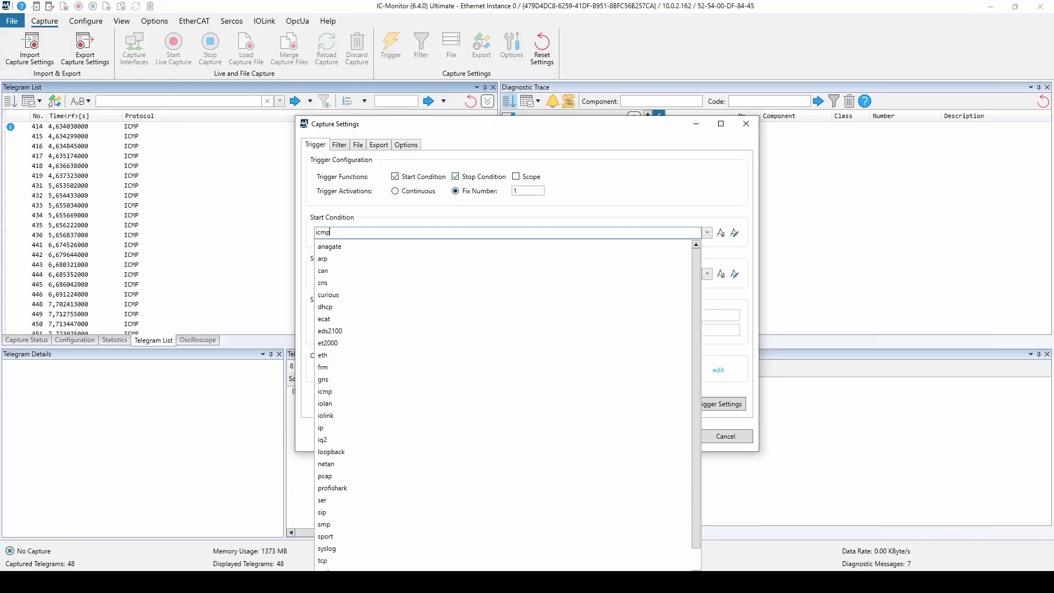
click(527, 212)
- Set the stop condition to !icmp, make trigger activations continuous and apply all settings
click(382, 274)
text(!icmp)
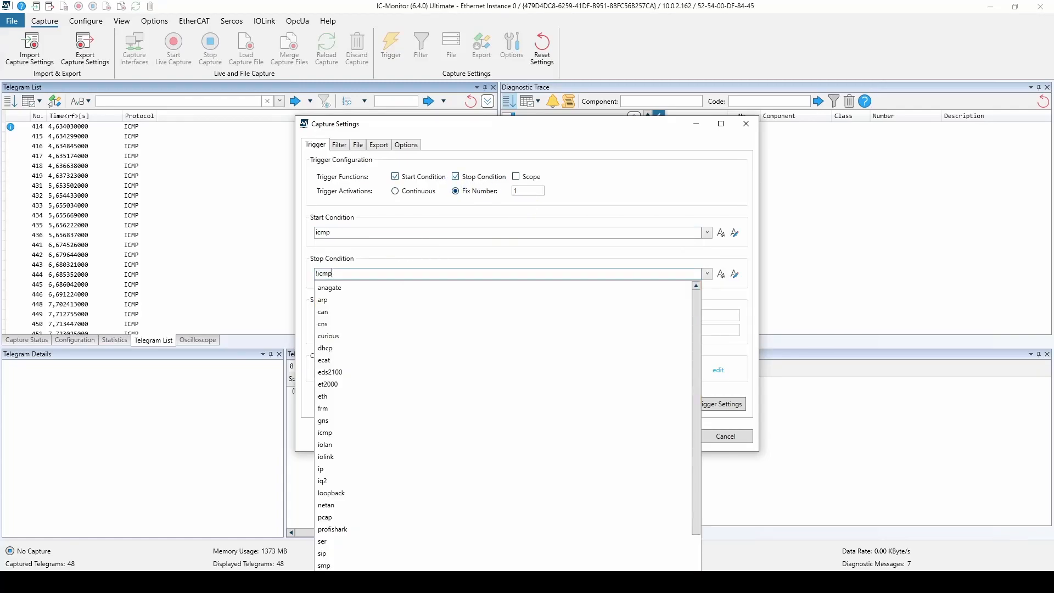
click(465, 252)
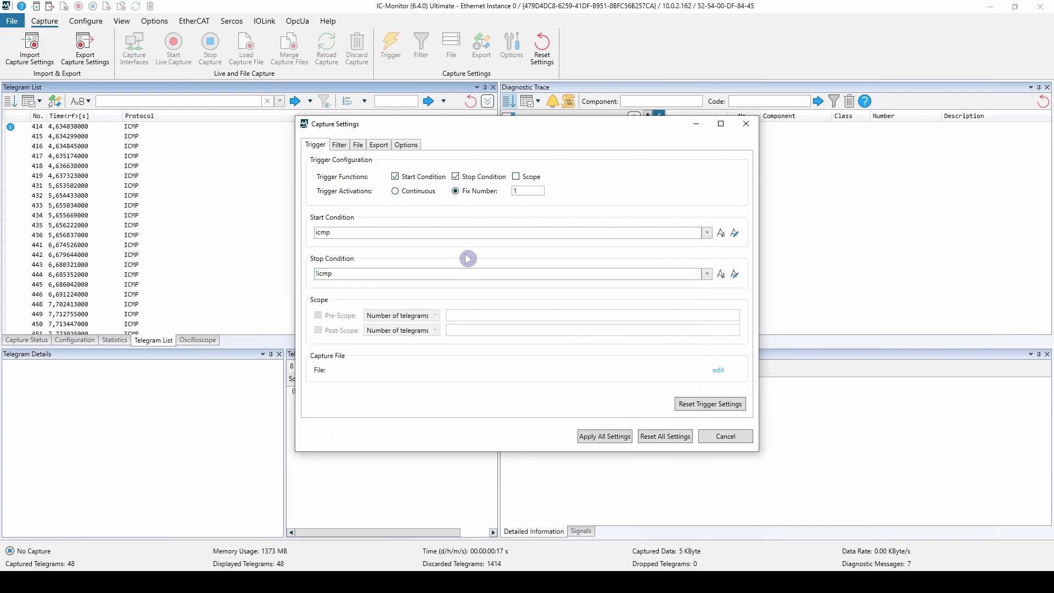
click(411, 193)
click(615, 435)
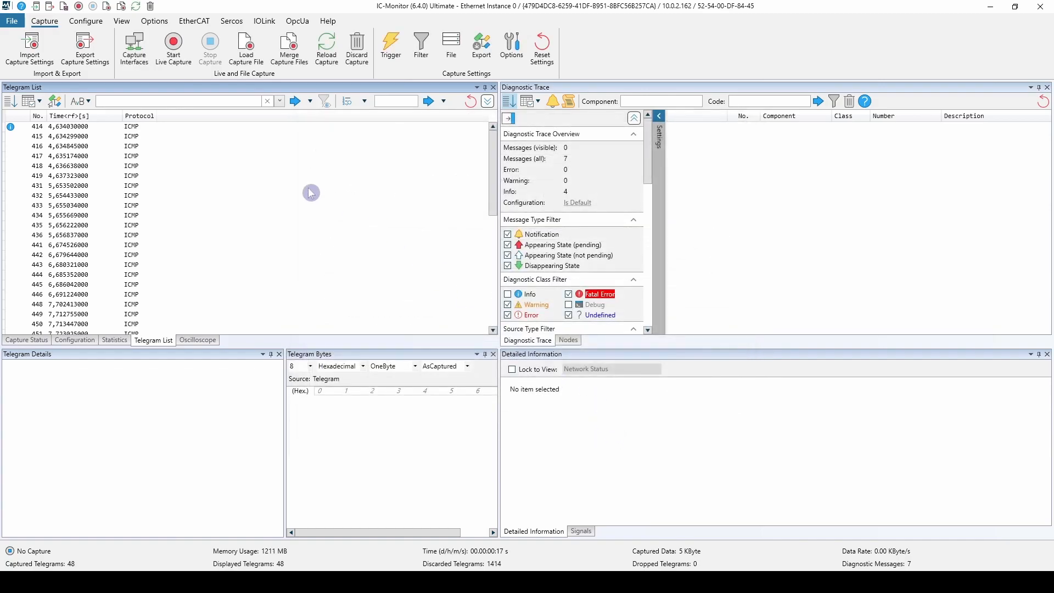
- Start a live capture, dismiss the active capture settings message and switch to the Command Prompt
click(175, 57)
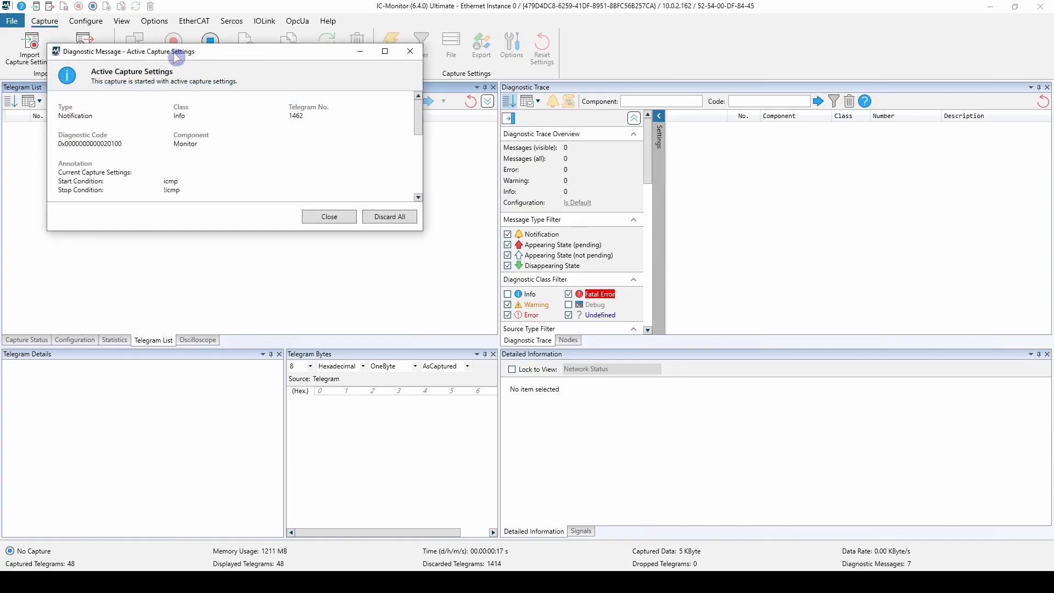
click(332, 216)
click(572, 582)
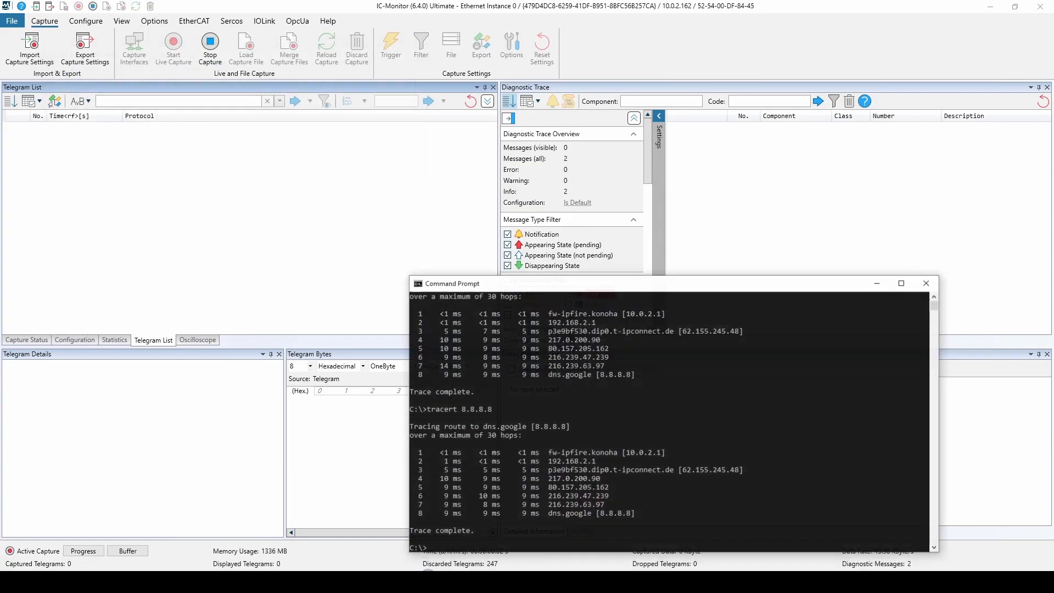
- Ping 10.0.2.1 from the Command Prompt, minimize it and stop the live capture
text(ping 10.0.2.1)
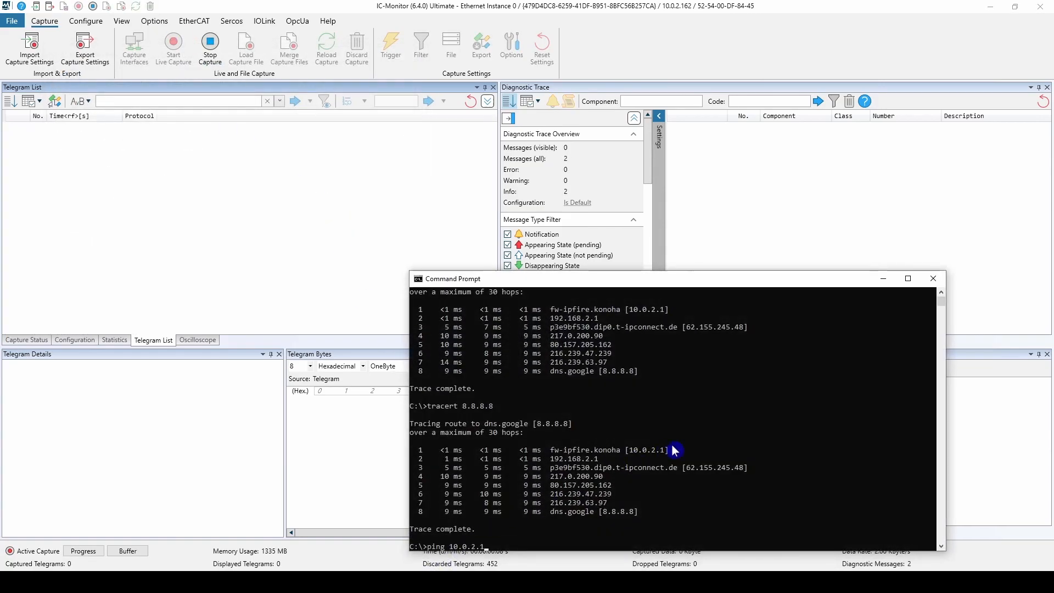
key(Return)
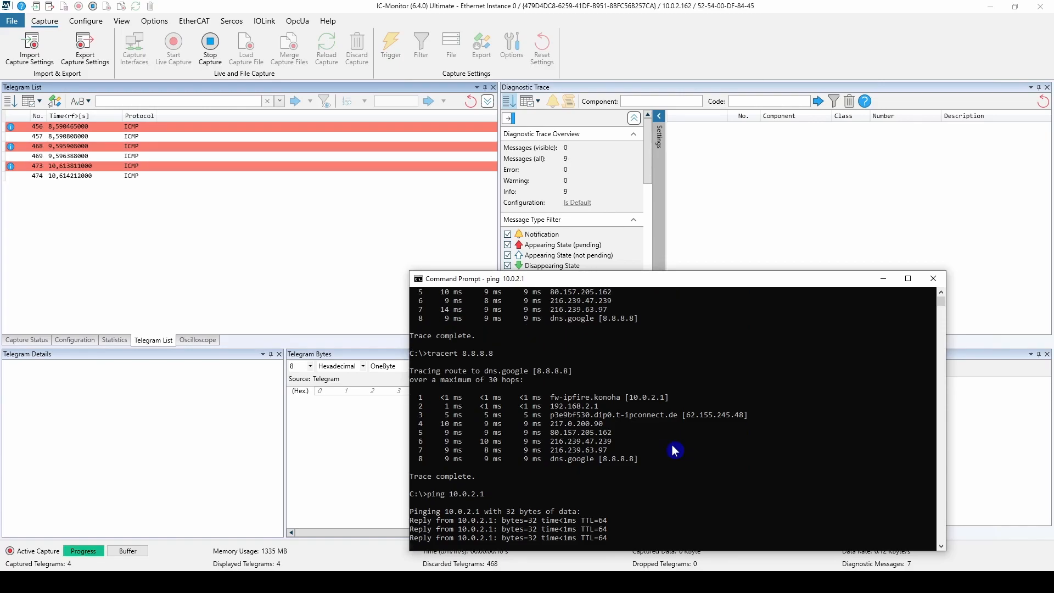
click(884, 280)
click(210, 47)
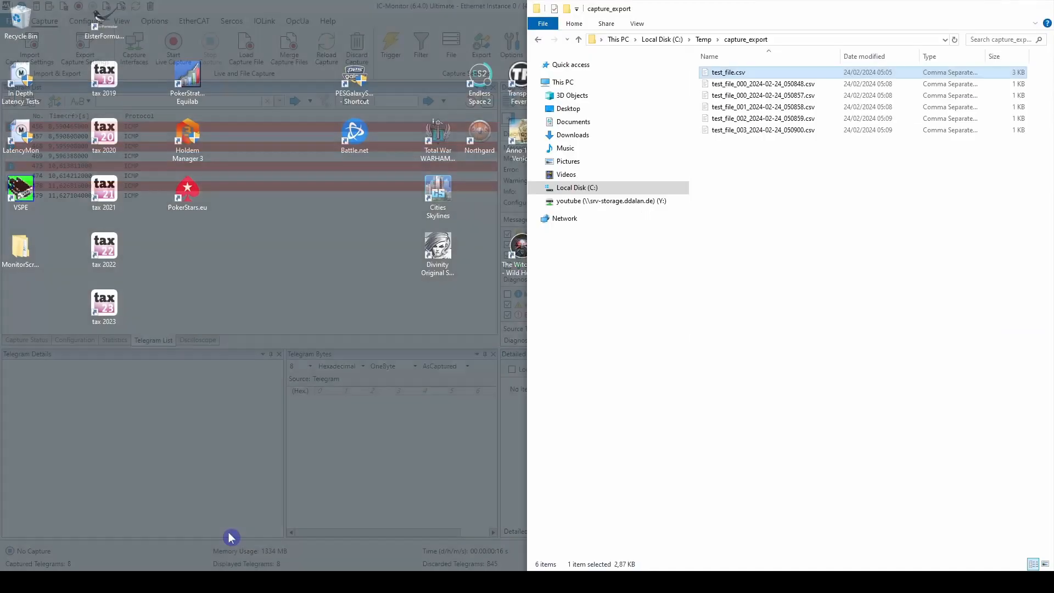
- Switch to the capture_export folder, look over the per-activation CSV files and open test_file_000_2024-02-24_050848.csv in Notepad++
click(230, 535)
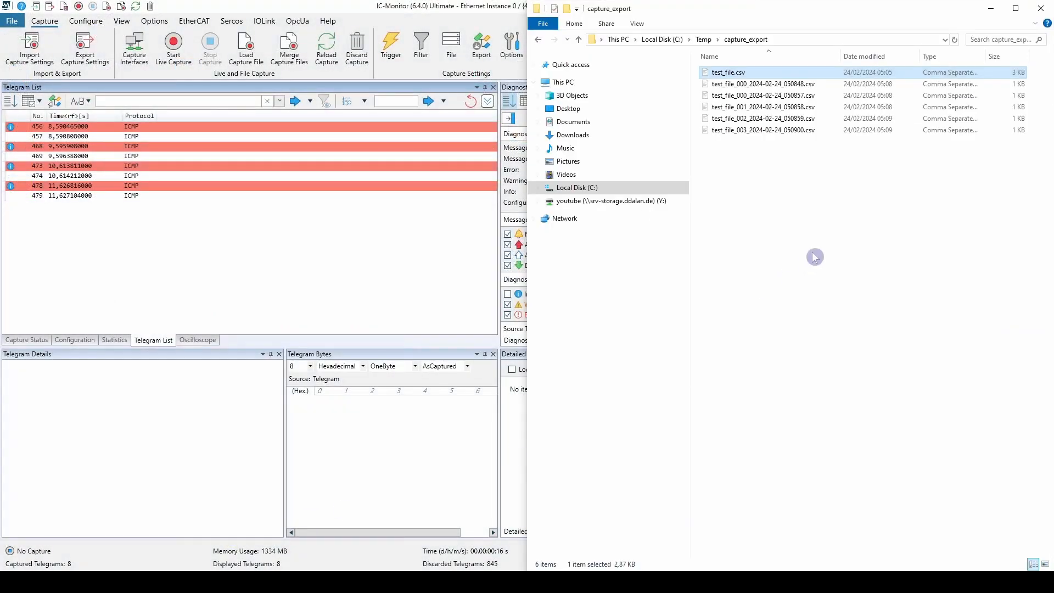
click(771, 95)
click(774, 109)
click(774, 119)
click(785, 160)
right_click(764, 85)
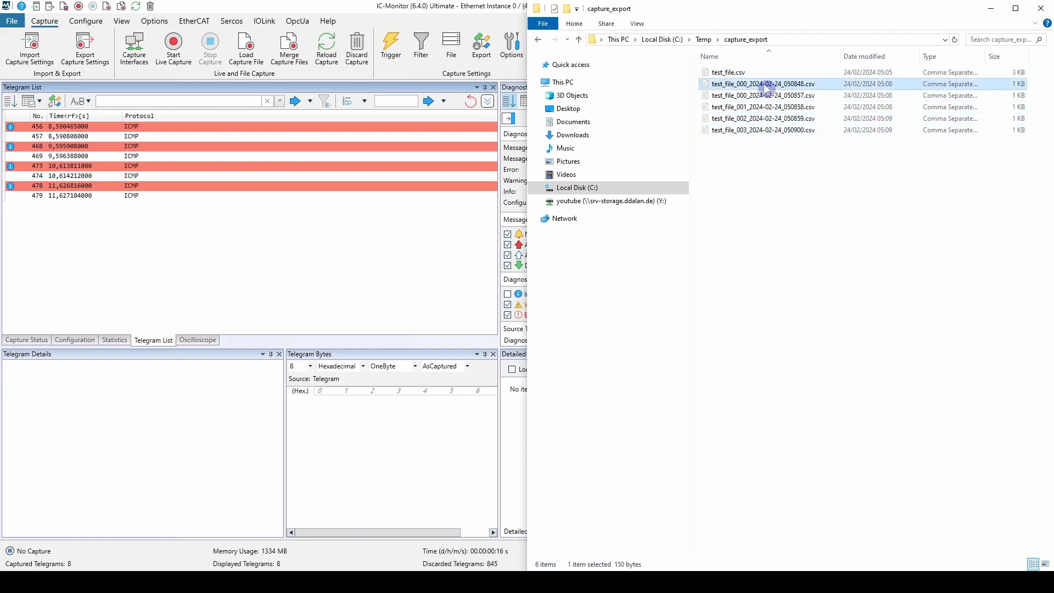
click(815, 154)
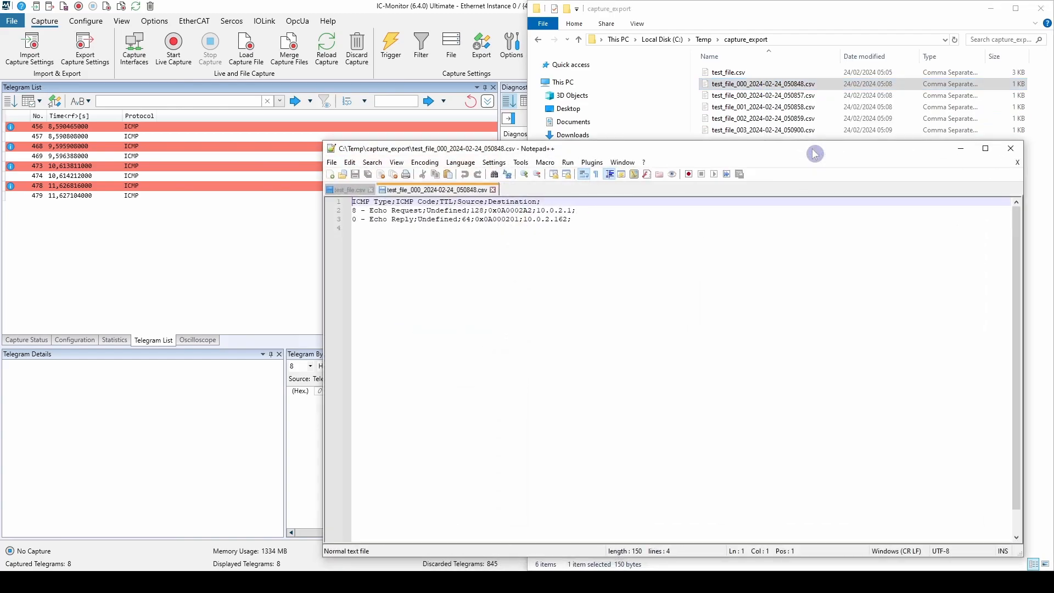
- Examine the echo request and echo reply rows with their addresses in the opened CSV, and minimize Notepad++
click(396, 210)
click(400, 220)
double_click(399, 220)
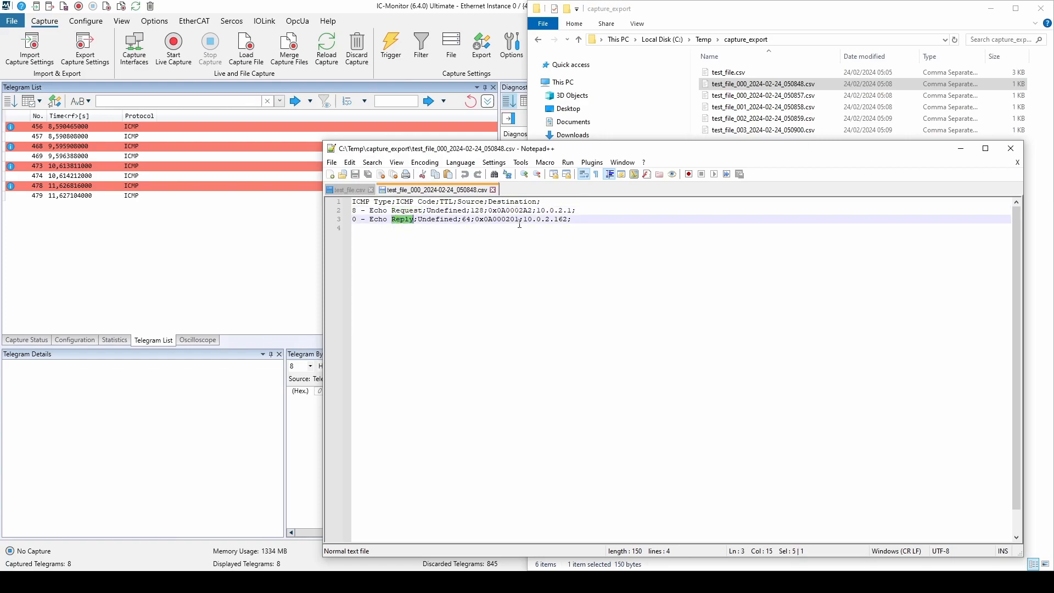
mouse_move(567, 220)
mouse_down()
mouse_move(519, 219)
mouse_move(571, 211)
mouse_up()
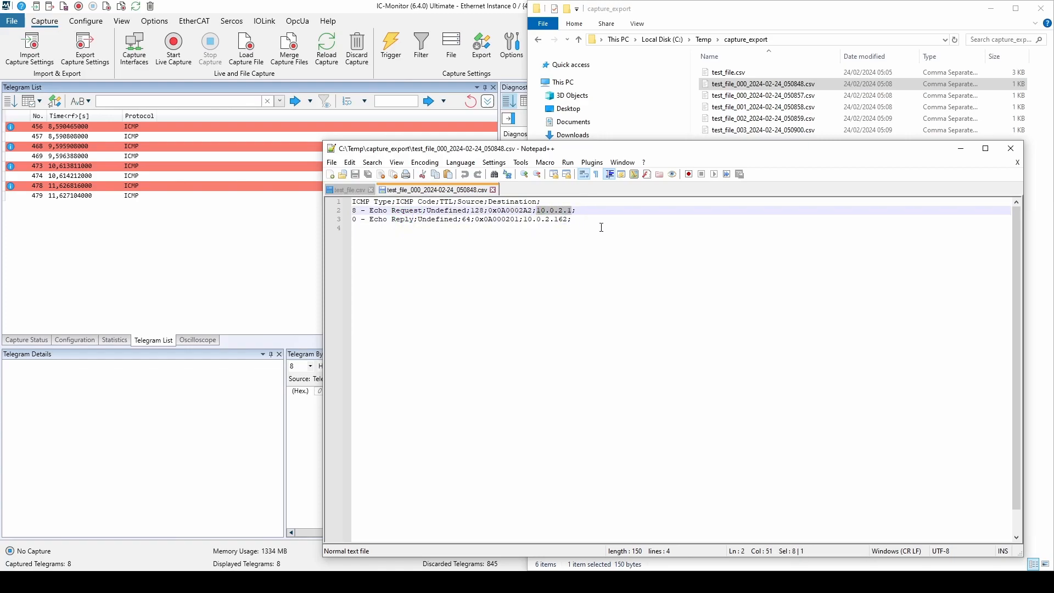
click(484, 219)
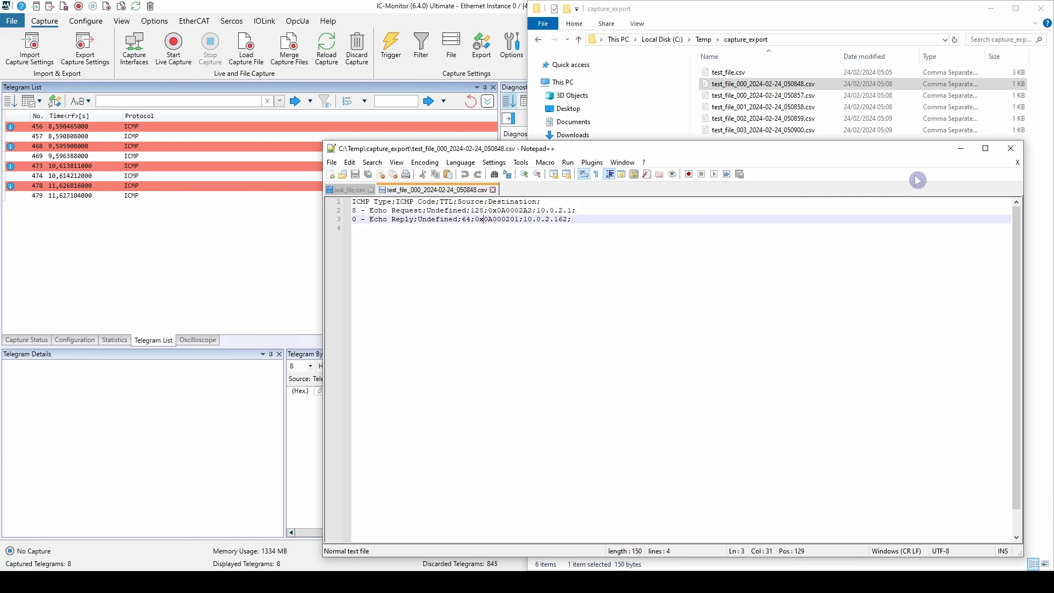
click(961, 148)
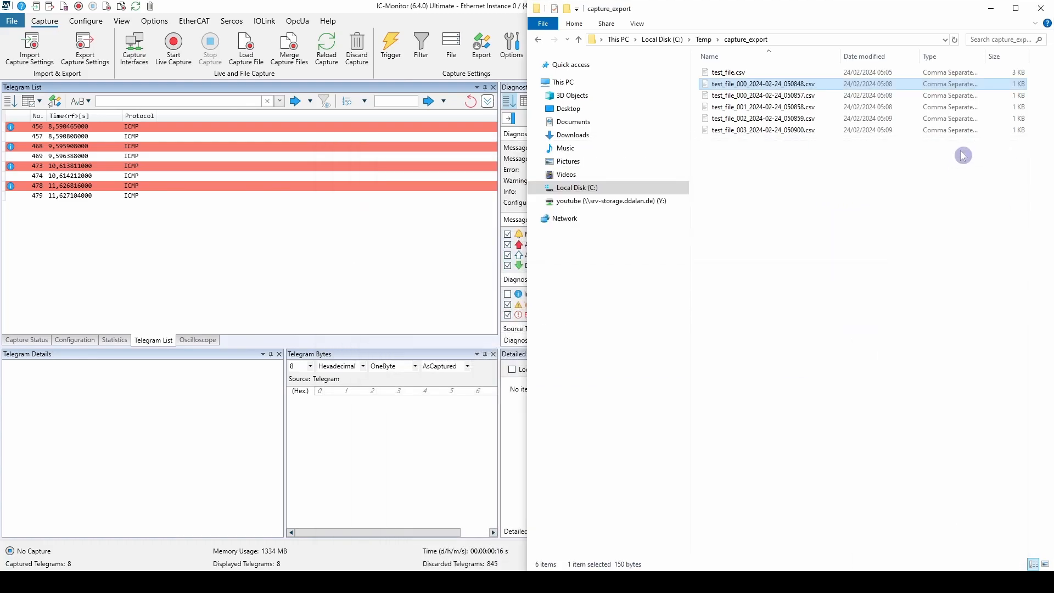
click(961, 259)
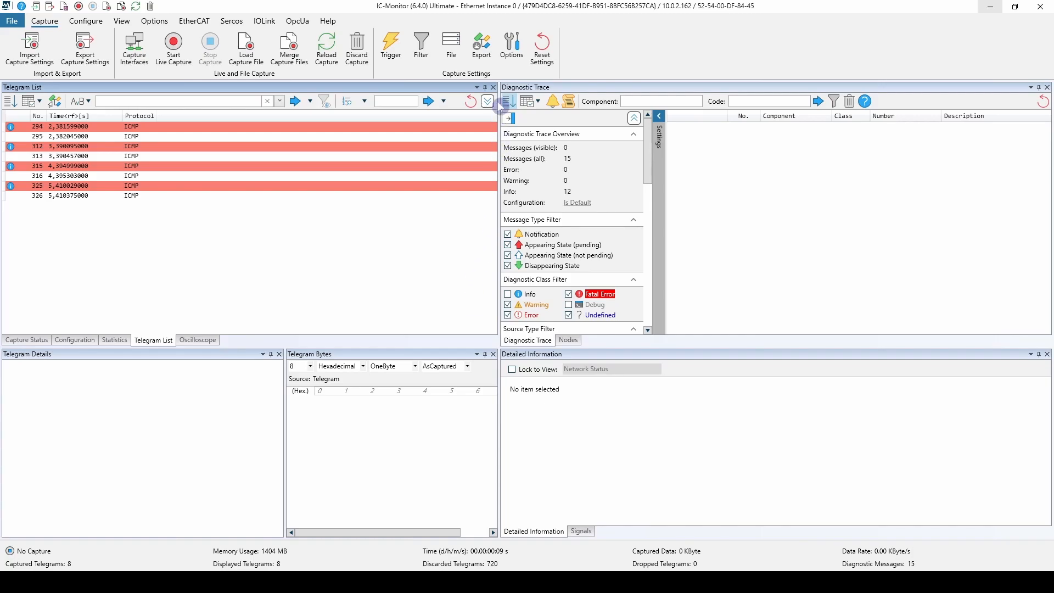
- Replace the General - Node Data export handler with a General - Telegram Data handler in the capture settings
click(486, 59)
click(397, 212)
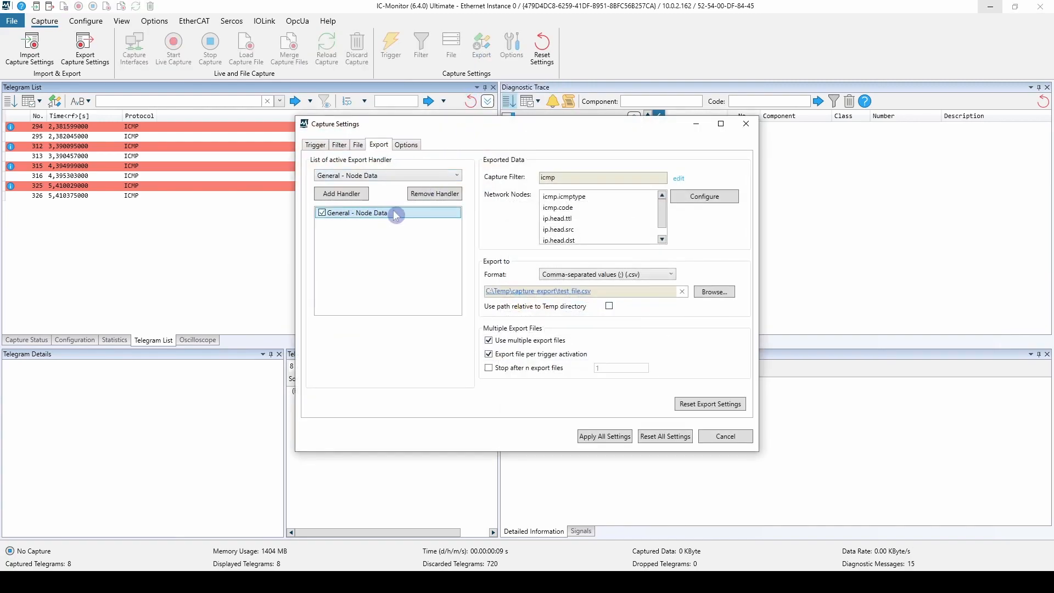
click(432, 194)
click(426, 176)
click(425, 200)
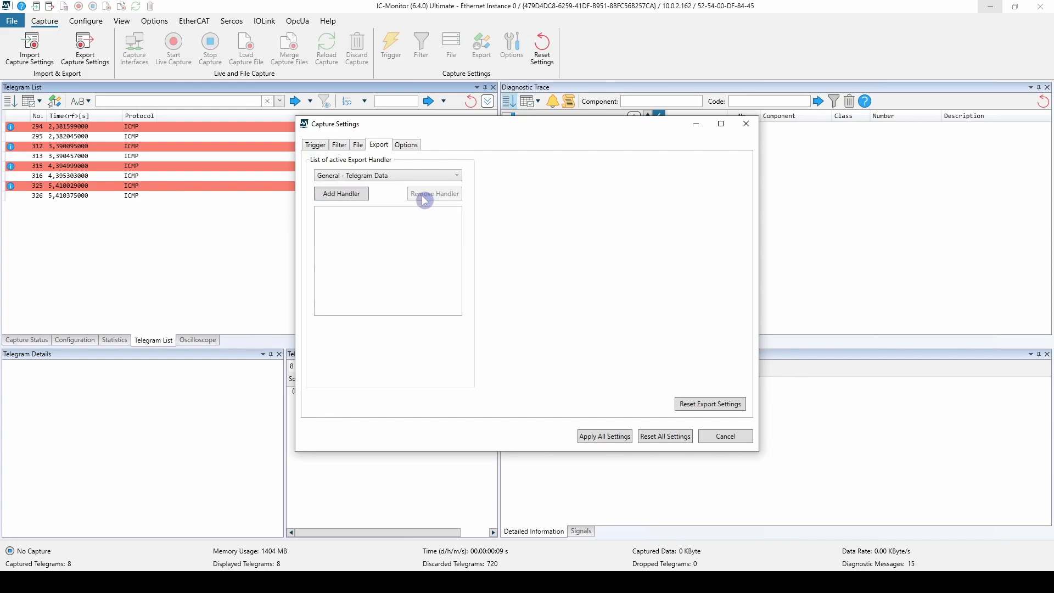
click(368, 196)
click(372, 213)
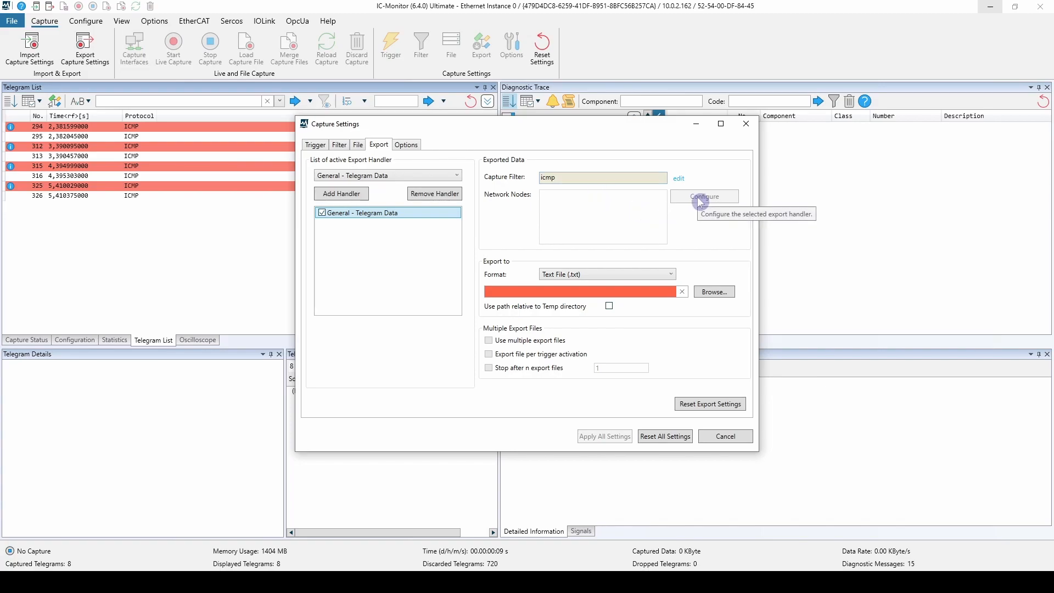
- Set the telegram data export to the Text File (.txt) format, saved as test_telegram_file in C:\Temp\capture_export
click(619, 277)
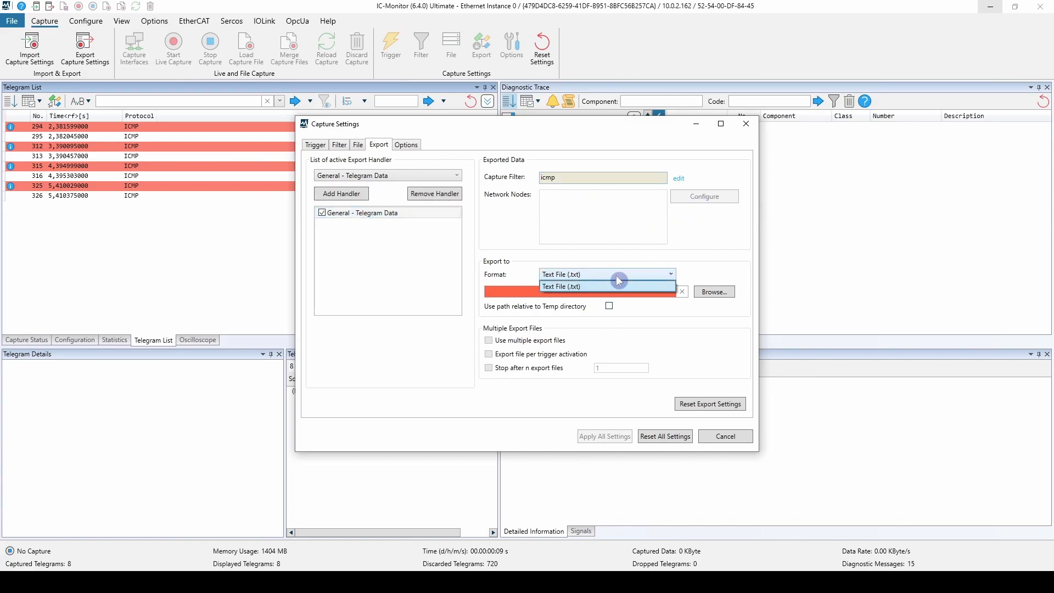
click(591, 290)
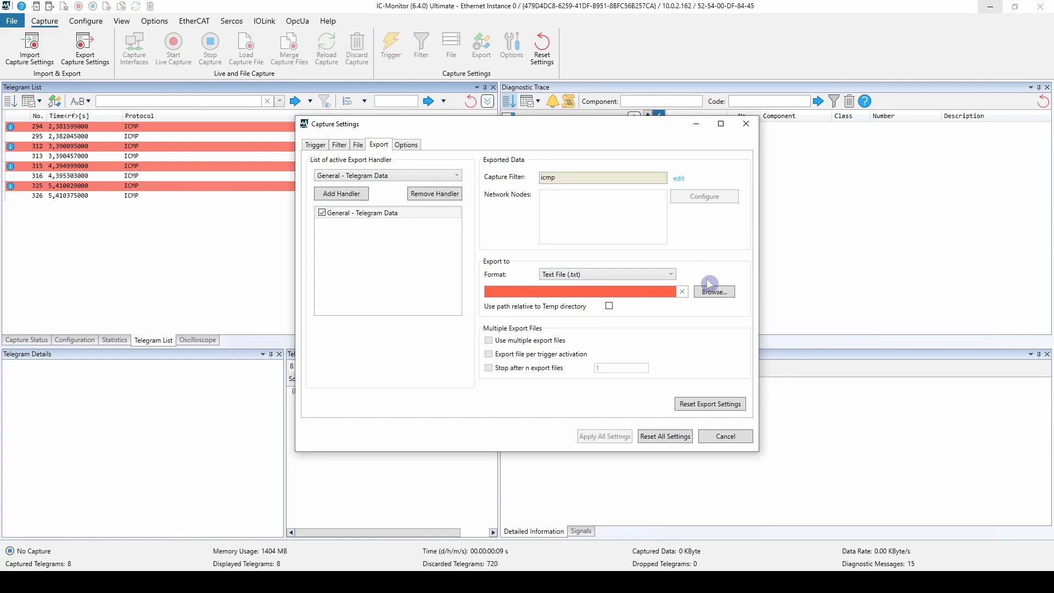
click(710, 287)
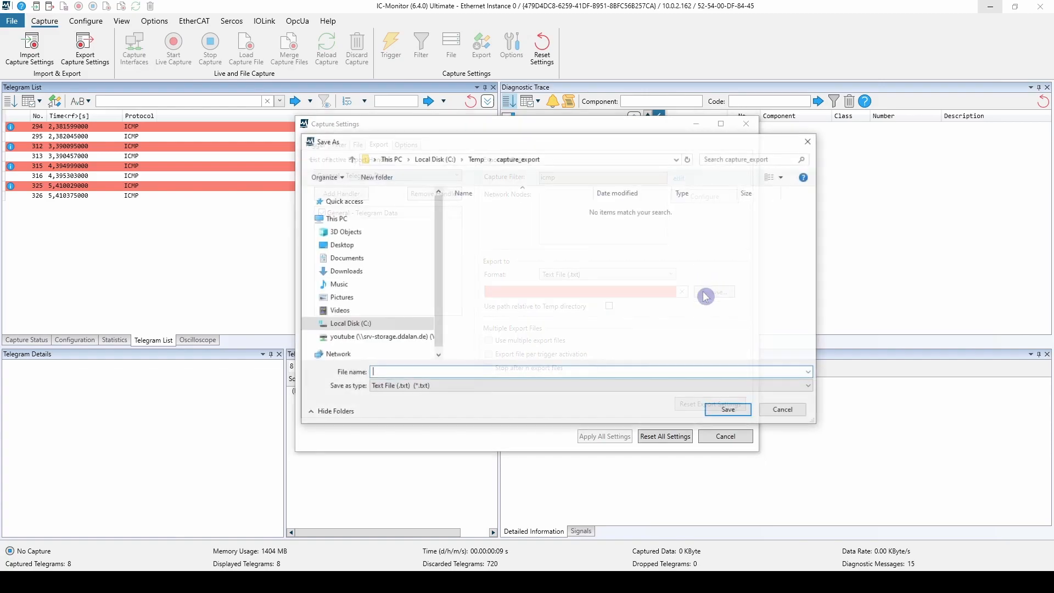
click(493, 370)
text(test_telegram_file)
click(729, 411)
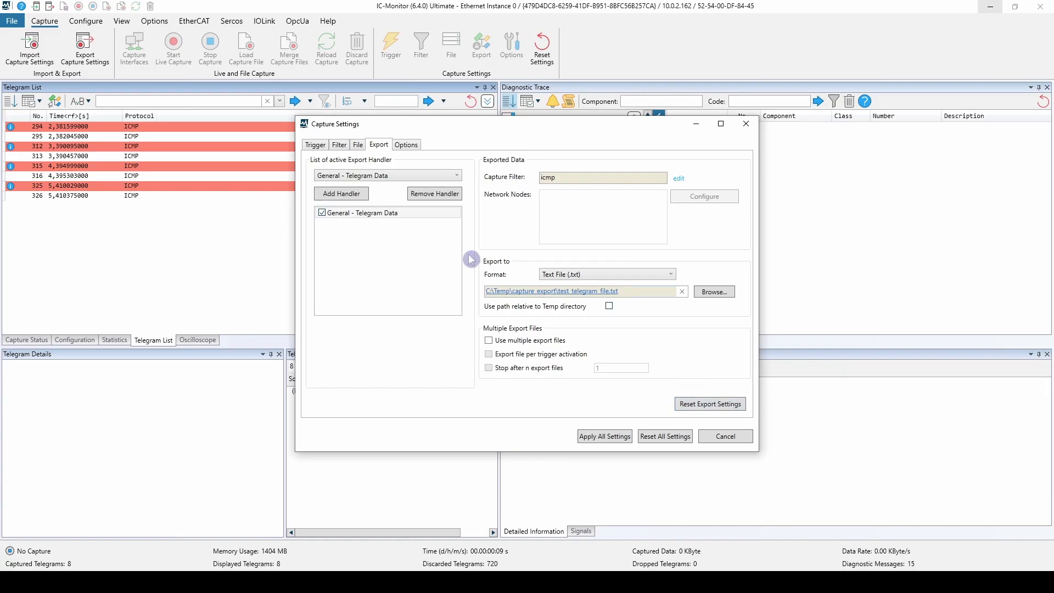
- Disable the trigger's start and stop conditions and apply all capture settings
click(315, 145)
click(394, 176)
click(455, 177)
click(376, 146)
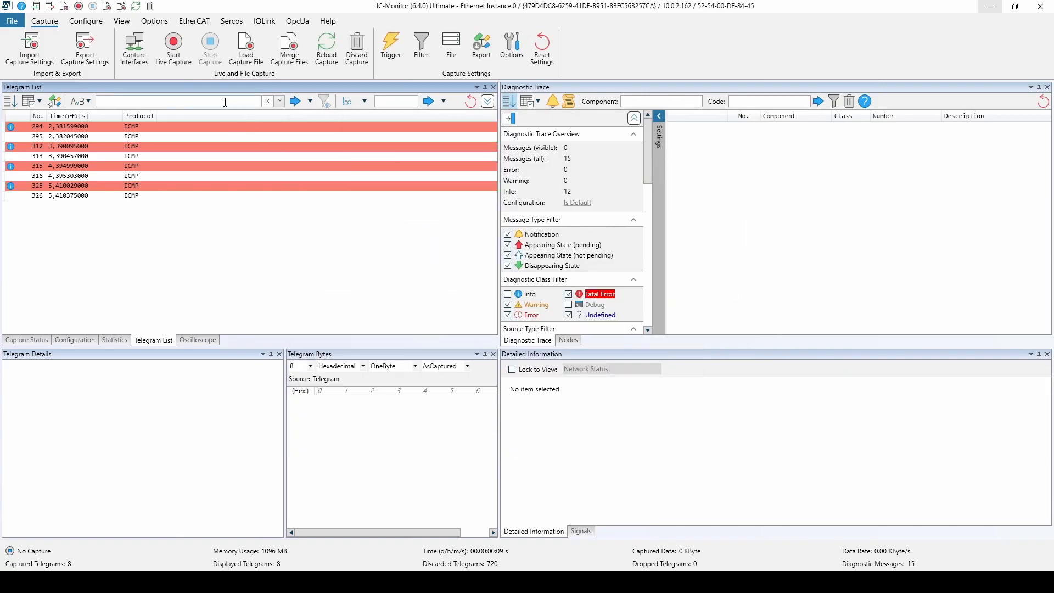
- Run a live capture while pinging 10.0.2.1 from the Command Prompt, and stop it after the ping traffic is captured
click(168, 56)
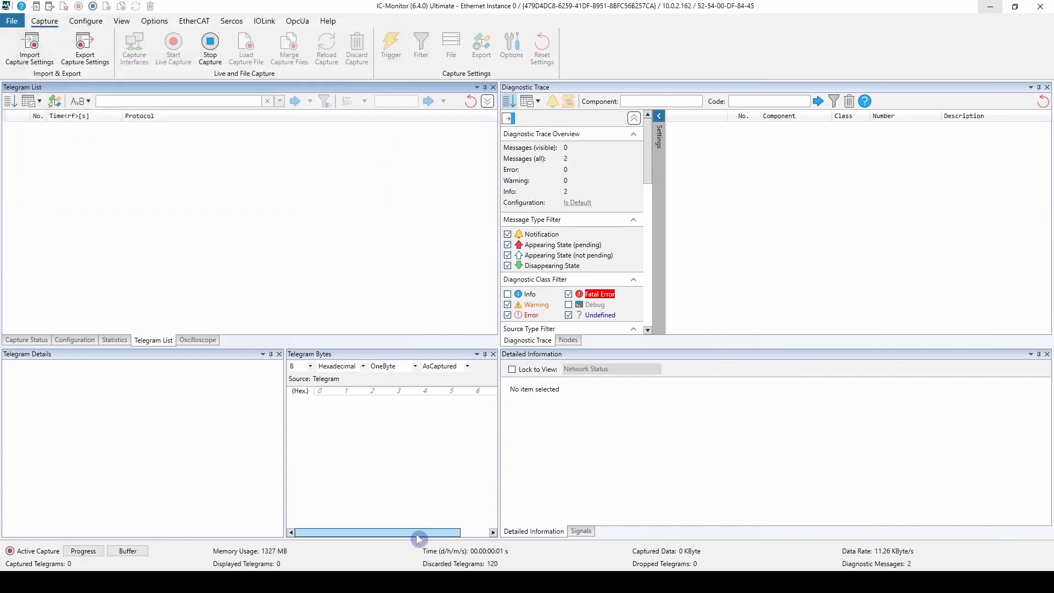
key(alt+Tab)
key(Up)
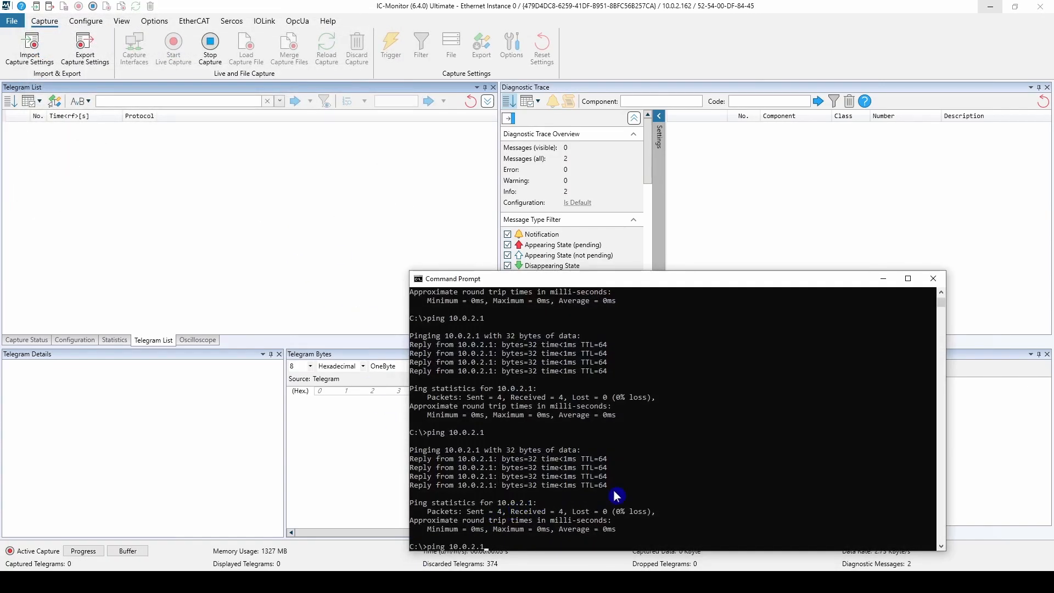
key(Return)
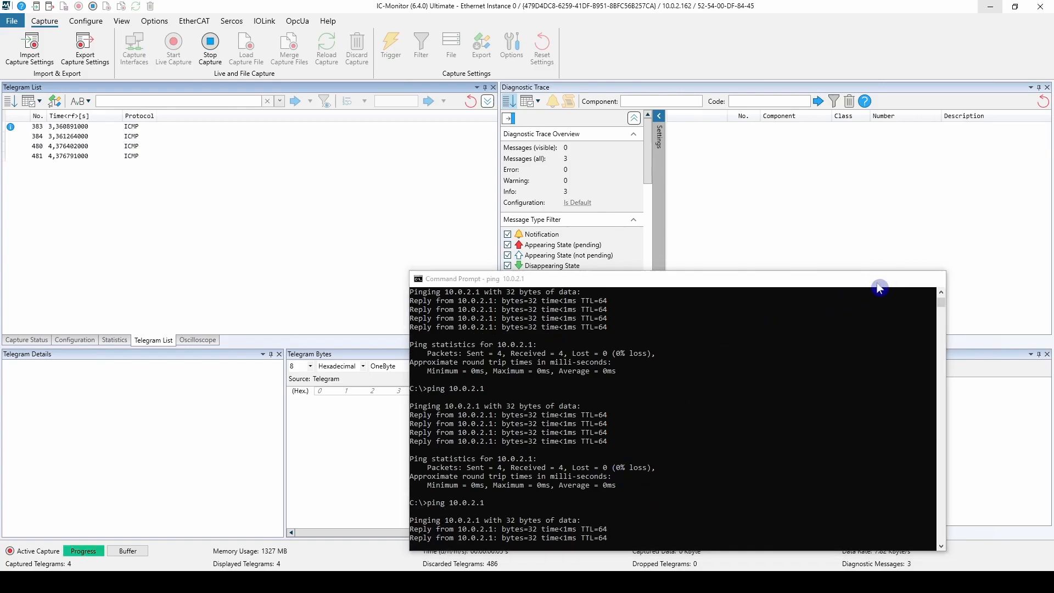
click(883, 279)
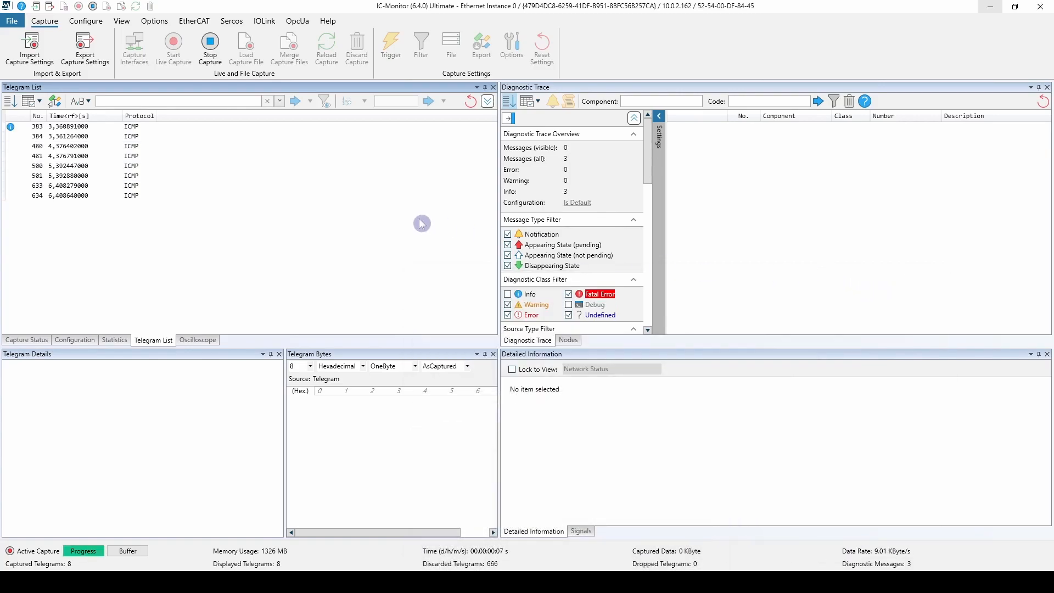
click(214, 54)
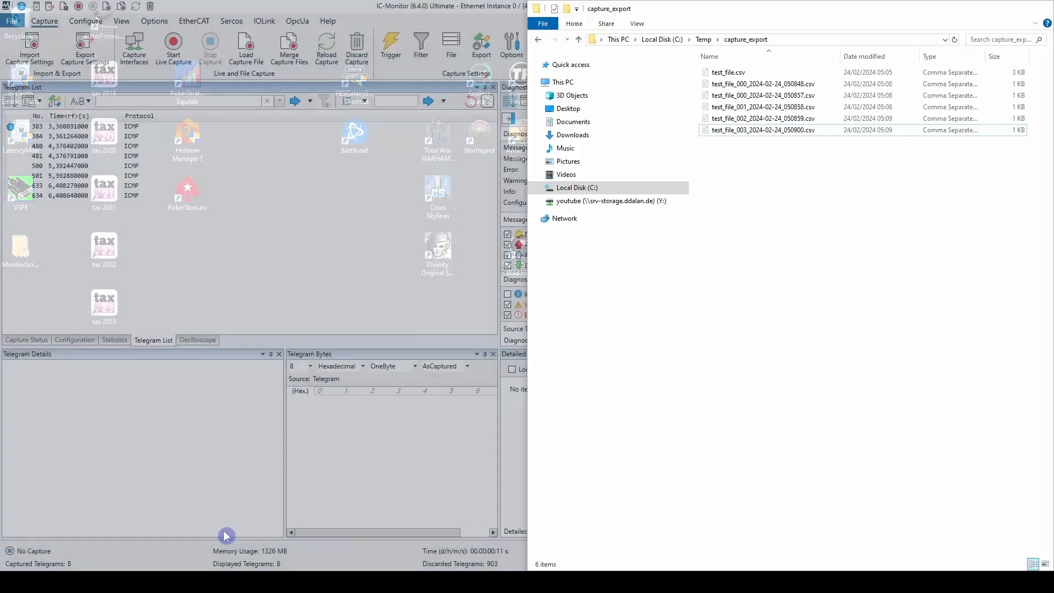
- Open test_telegram_file.txt from the capture_export folder in Notepad++ and examine the exported bytes of the first two telegrams
click(225, 535)
click(760, 144)
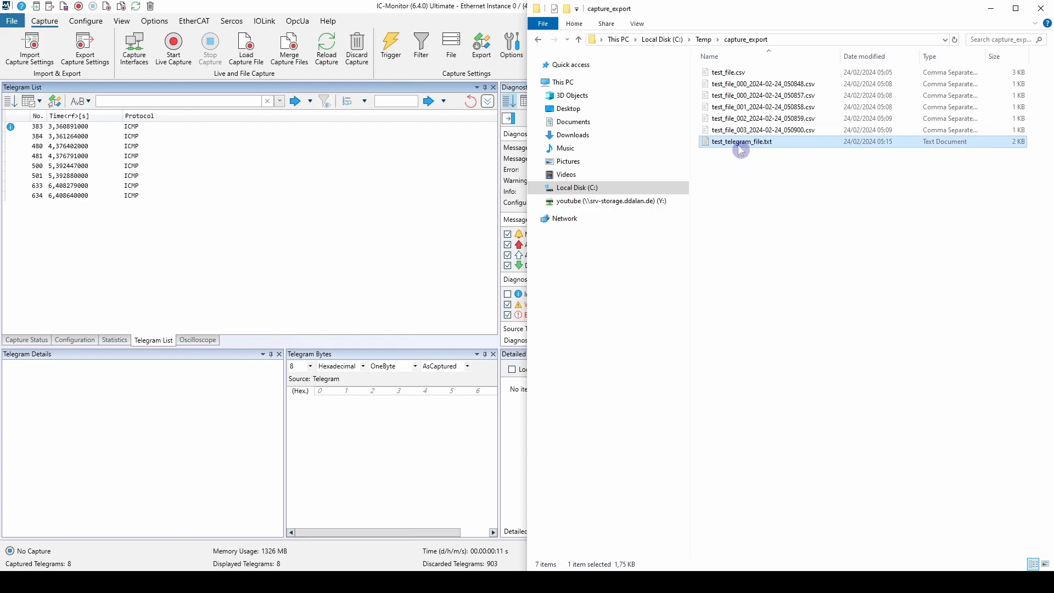
right_click(739, 145)
click(777, 226)
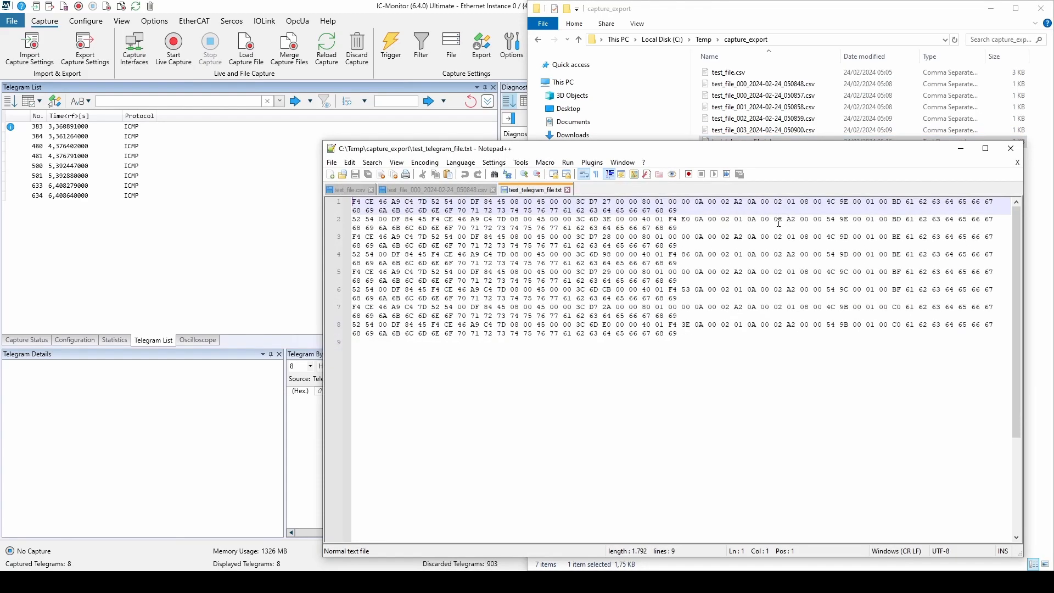
drag(354, 201, 679, 210)
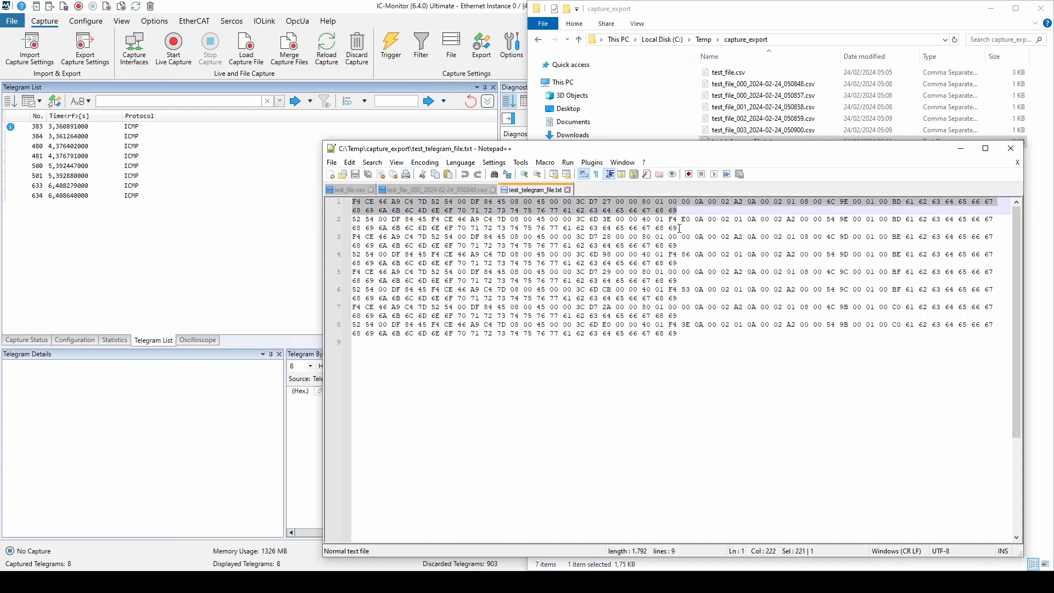
drag(678, 227, 354, 227)
click(360, 220)
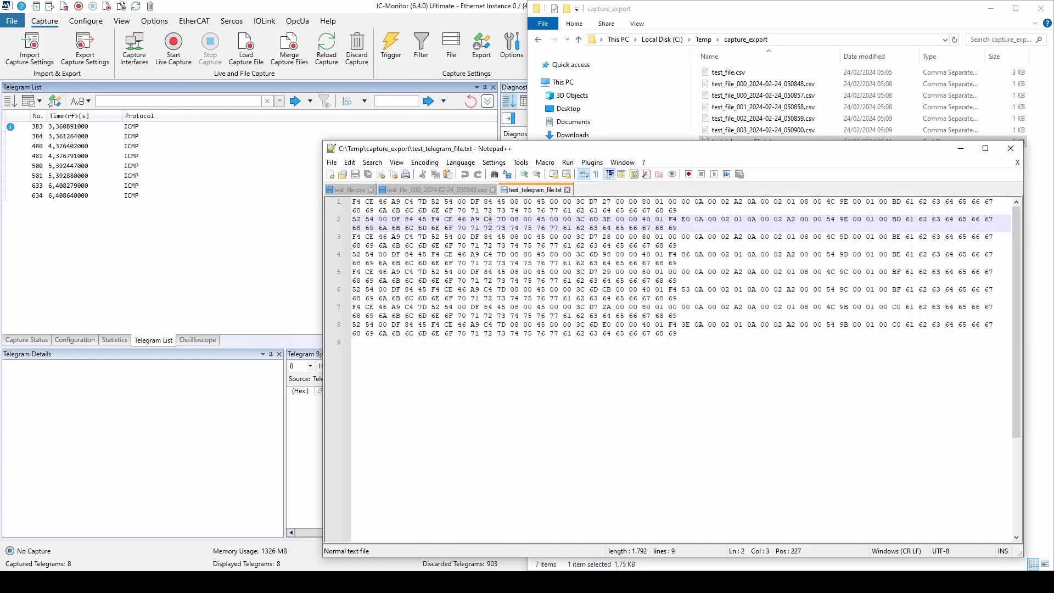
click(971, 154)
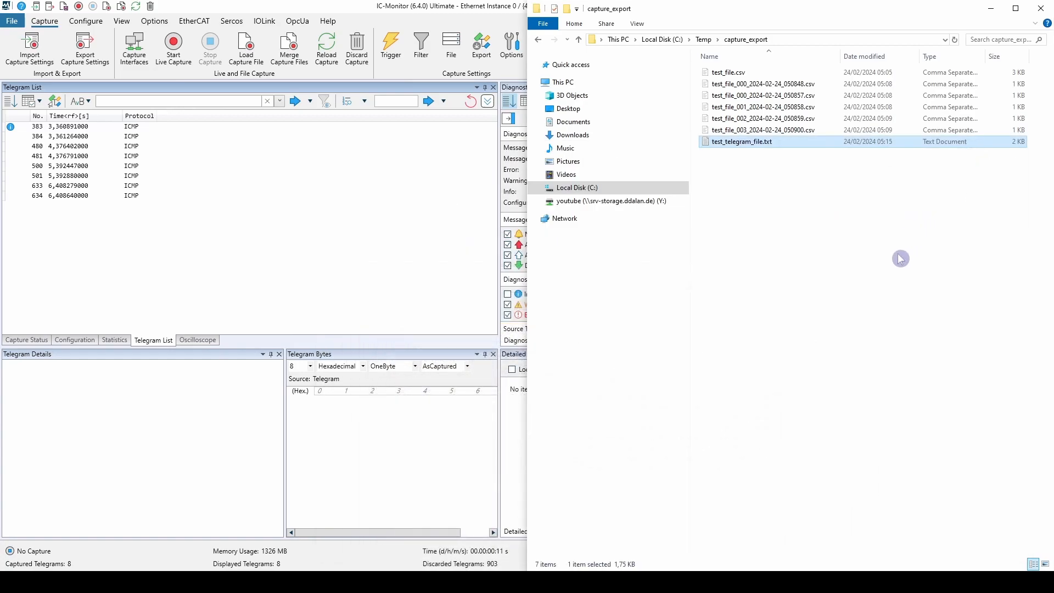
- Return to IC-Monitor and reset the capture settings
click(469, 320)
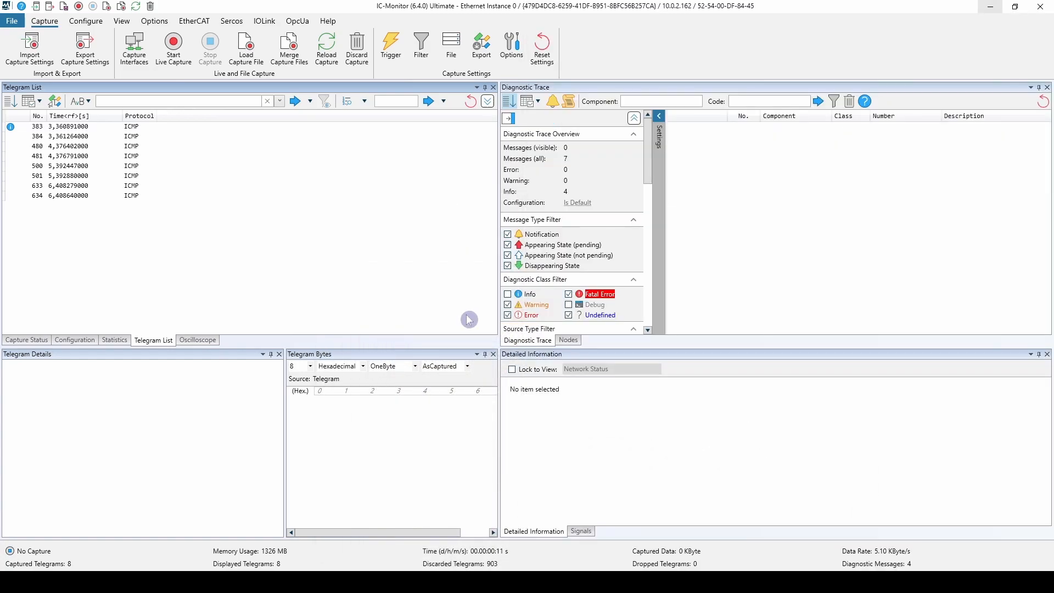
click(540, 55)
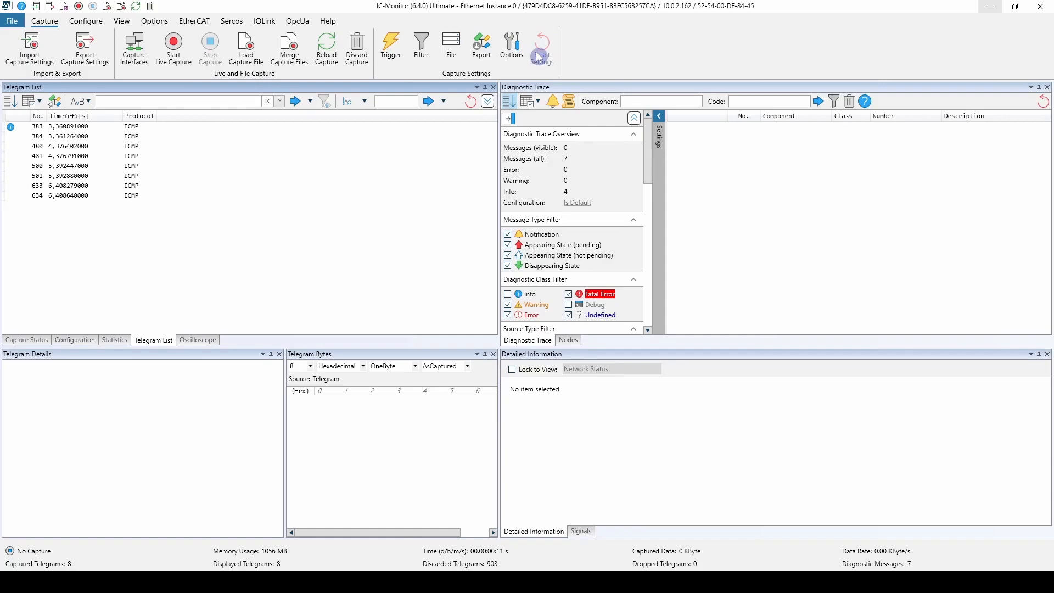
click(542, 328)
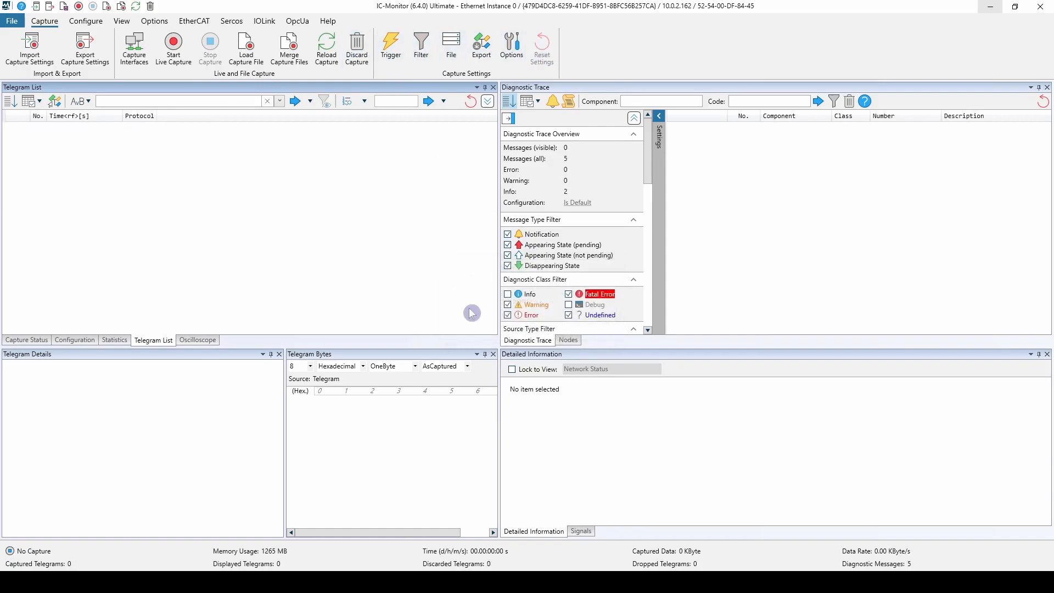